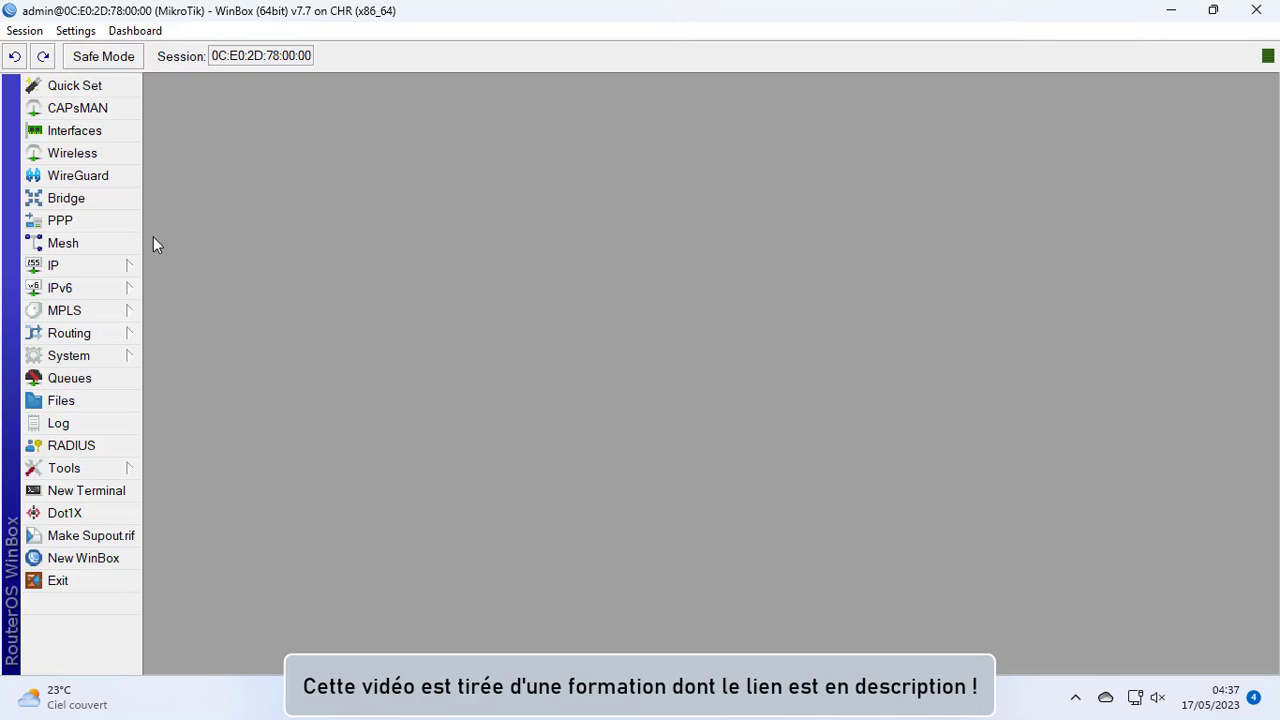
Create a new bridge interface named lan_bridge, keeping its other settings at their defaults
click(89, 203)
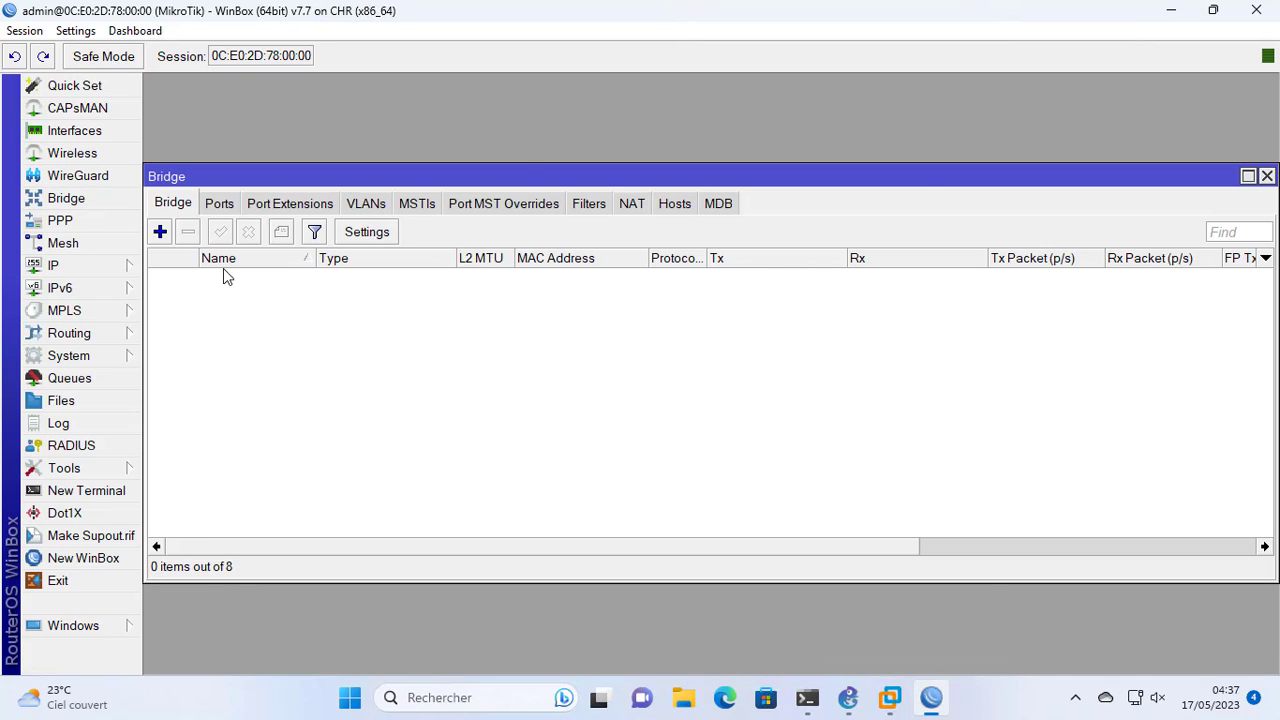
click(160, 232)
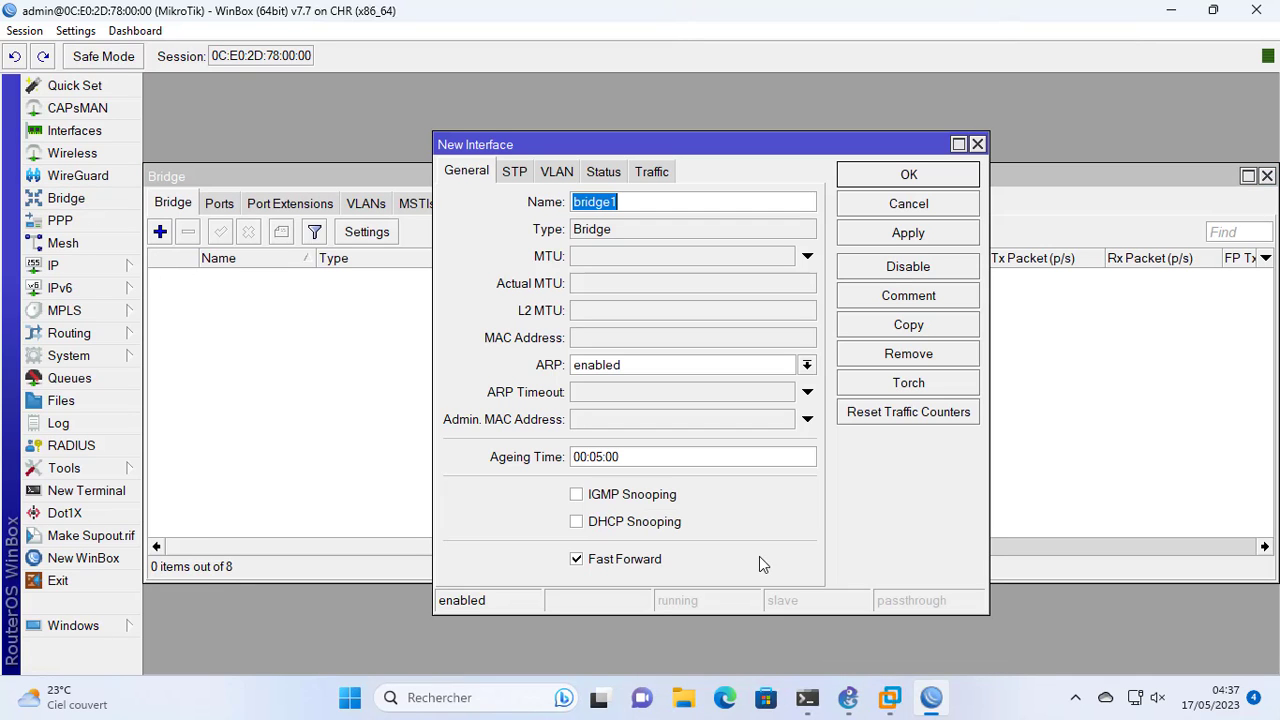
text(lan_bridge)
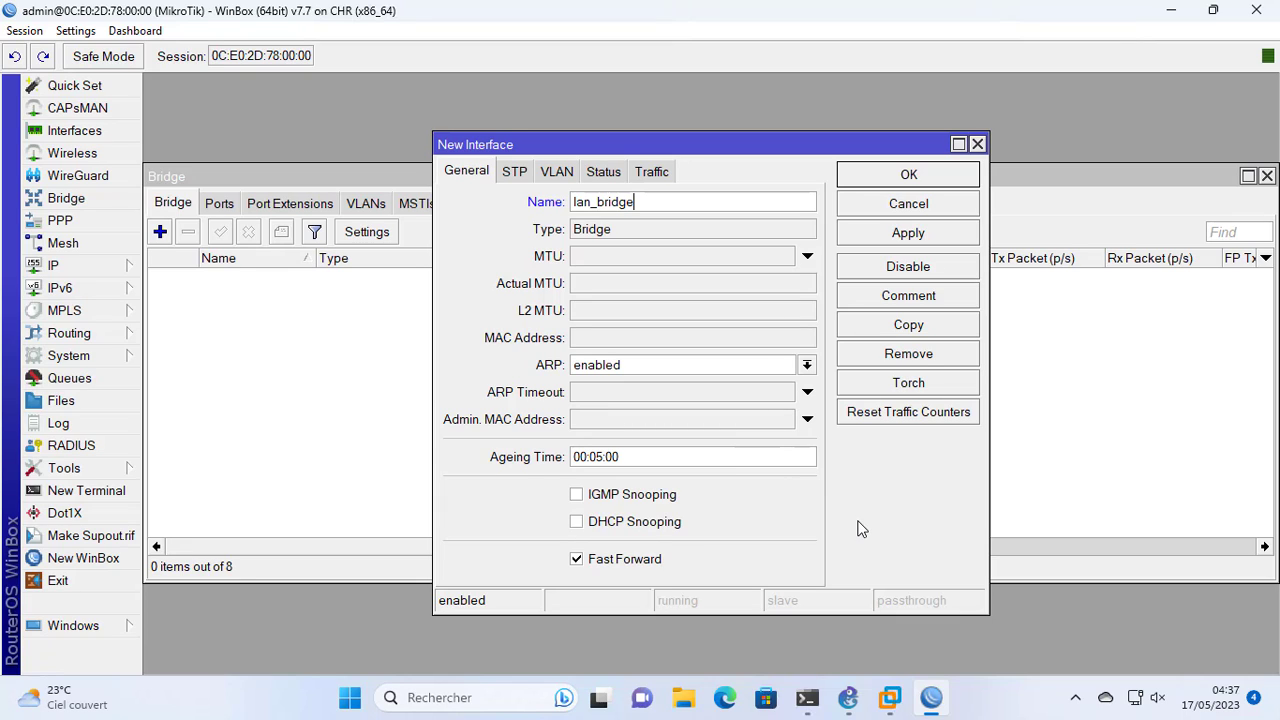
click(945, 236)
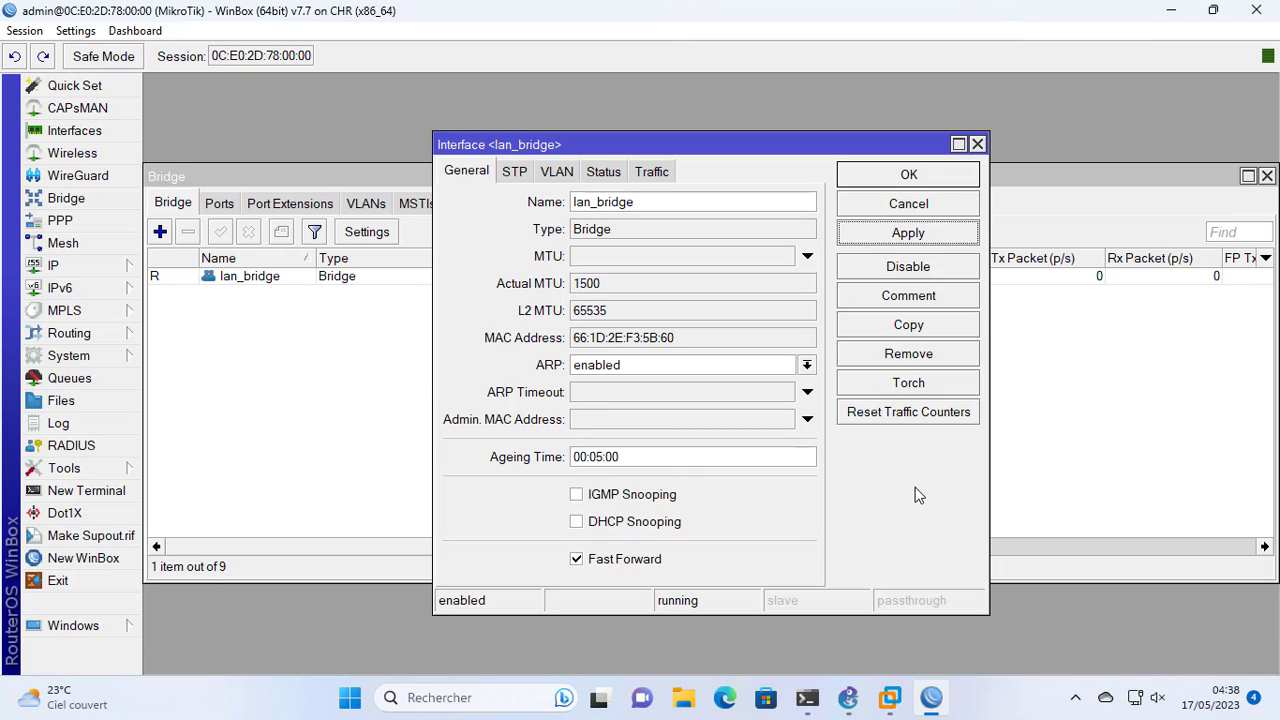
click(945, 172)
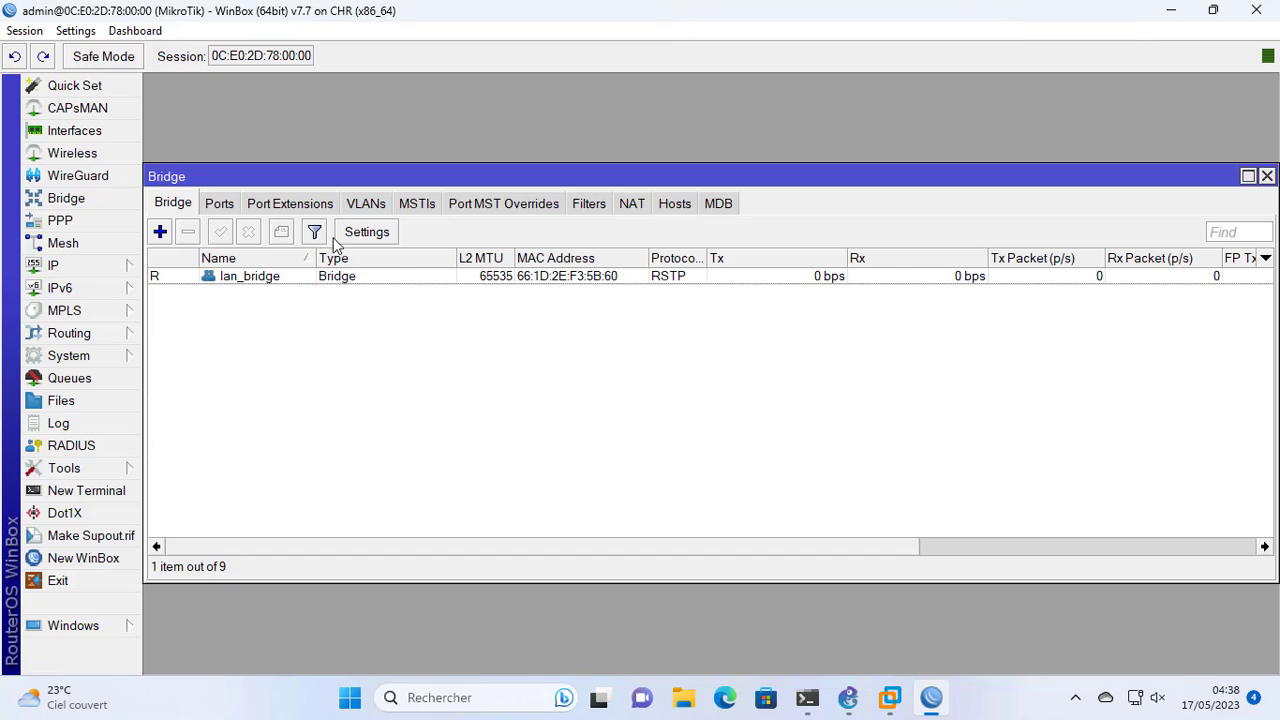
Add interface ether2 as a port of lan_bridge
click(219, 208)
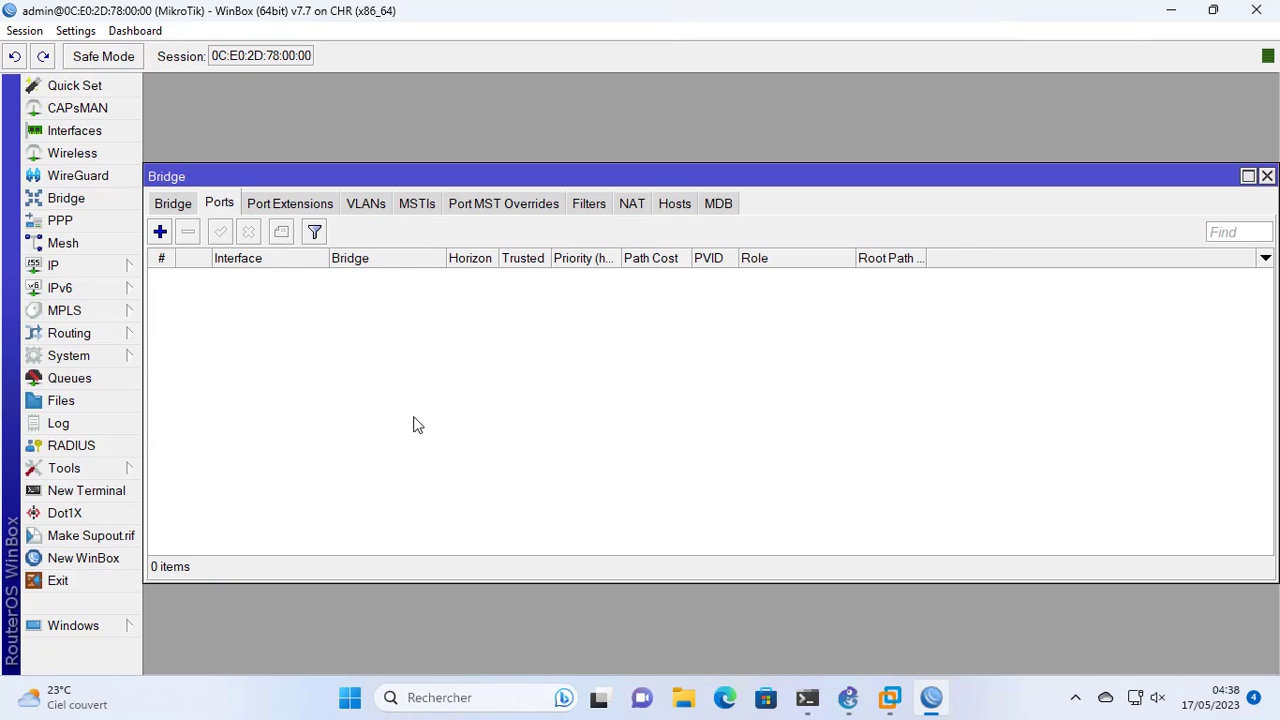
click(161, 232)
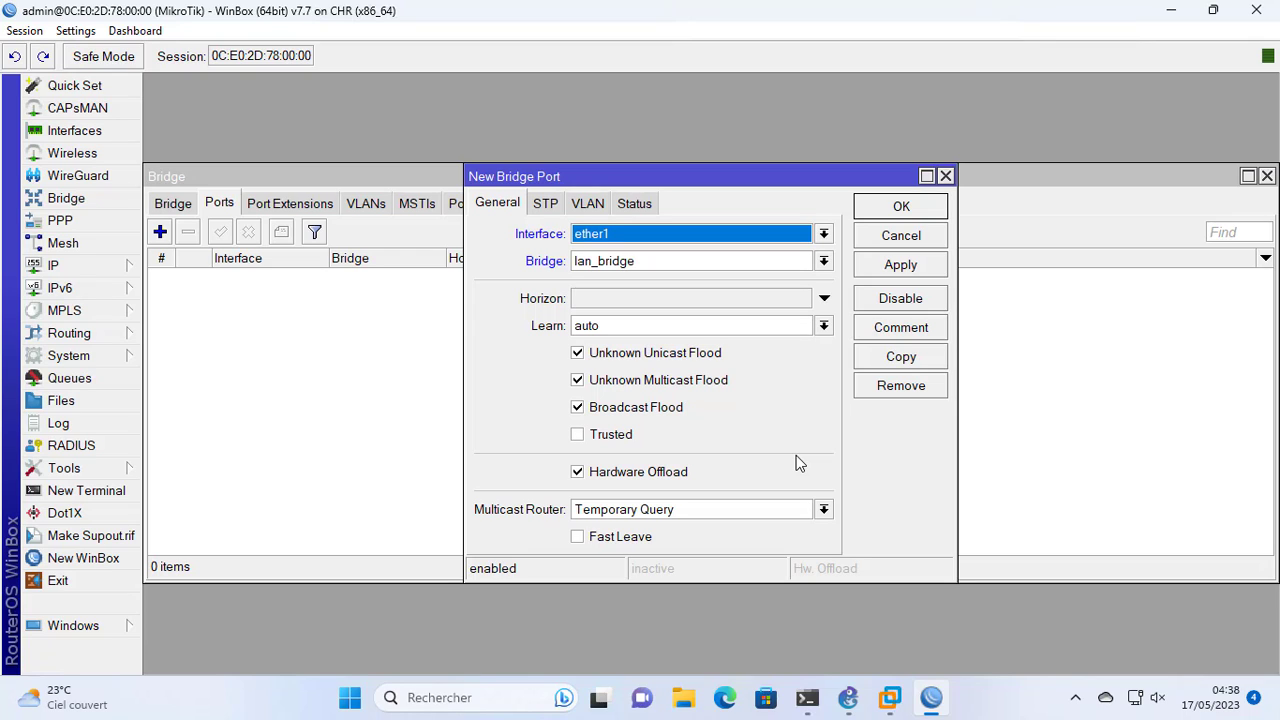
click(758, 234)
click(742, 300)
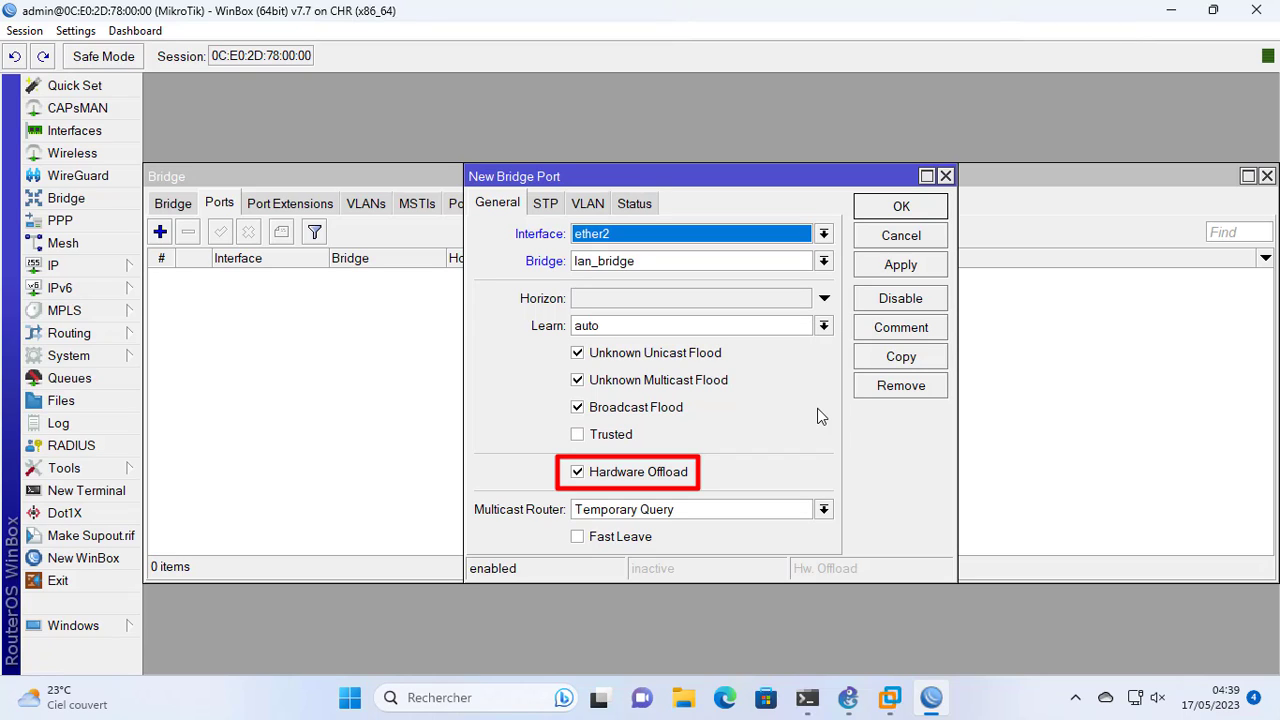
click(900, 264)
click(901, 208)
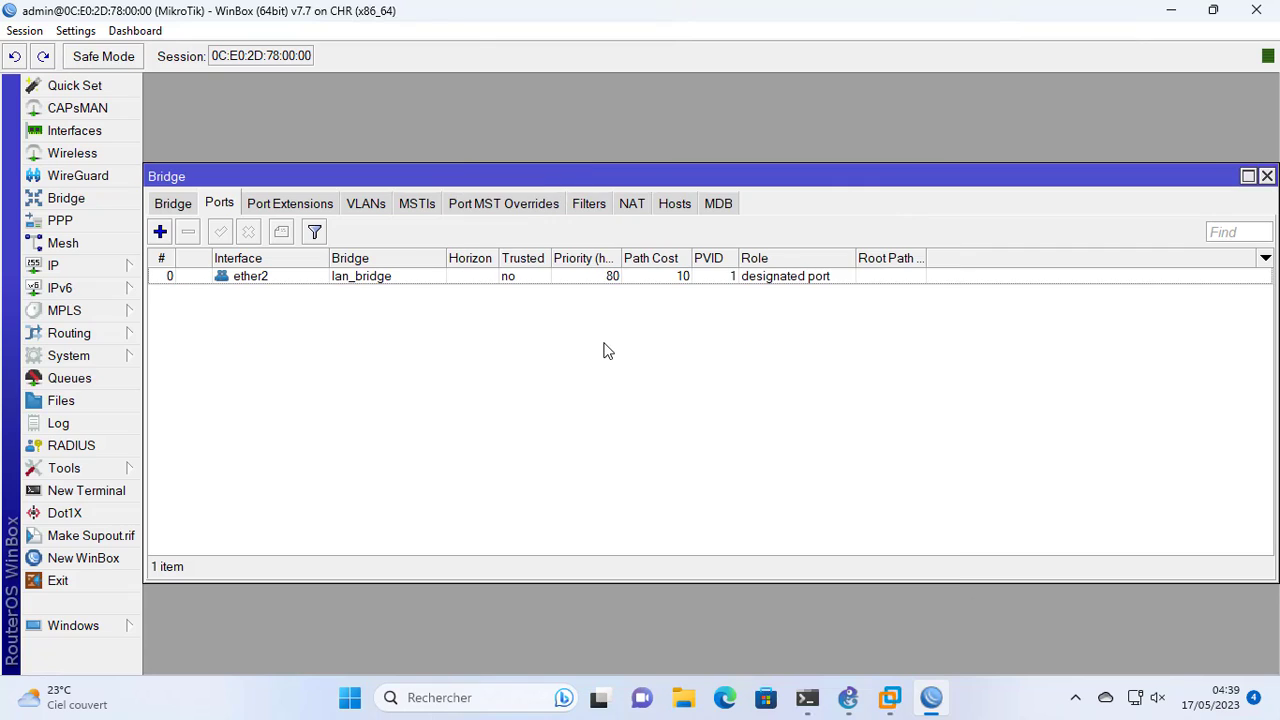
Add interface ether3 as a second port of lan_bridge and close the bridge settings
click(160, 232)
click(822, 233)
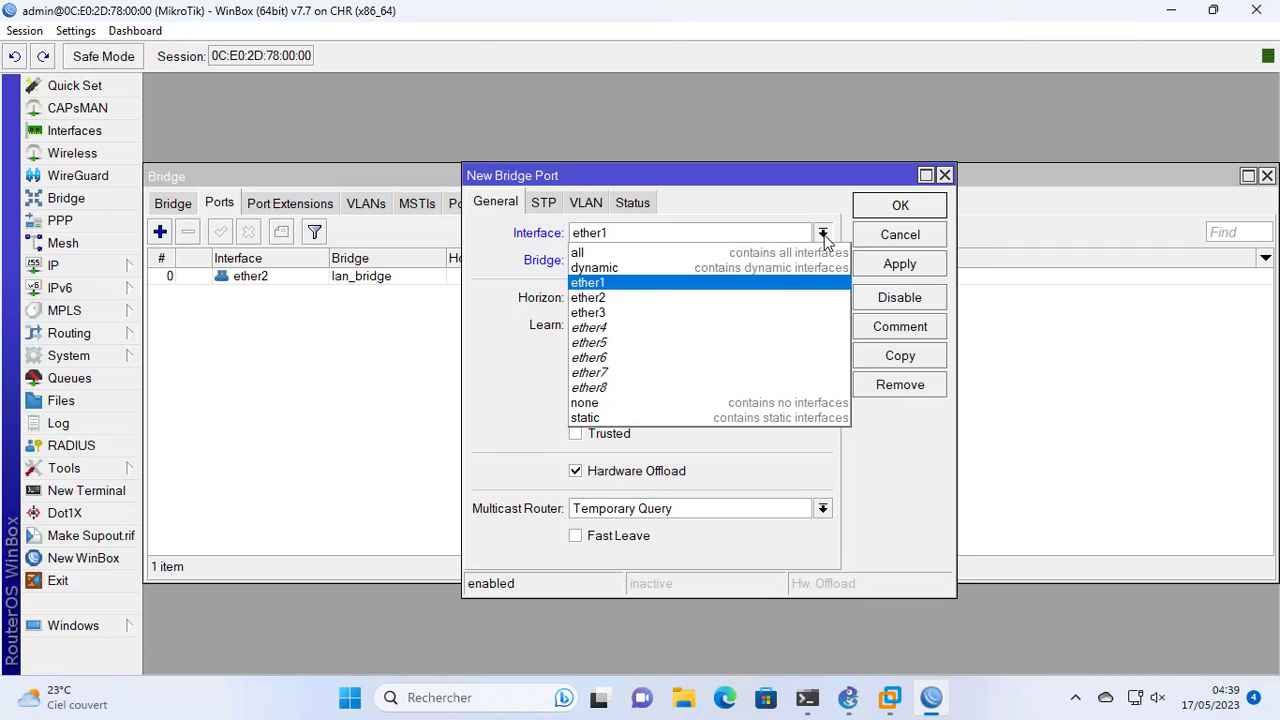
click(748, 313)
click(878, 268)
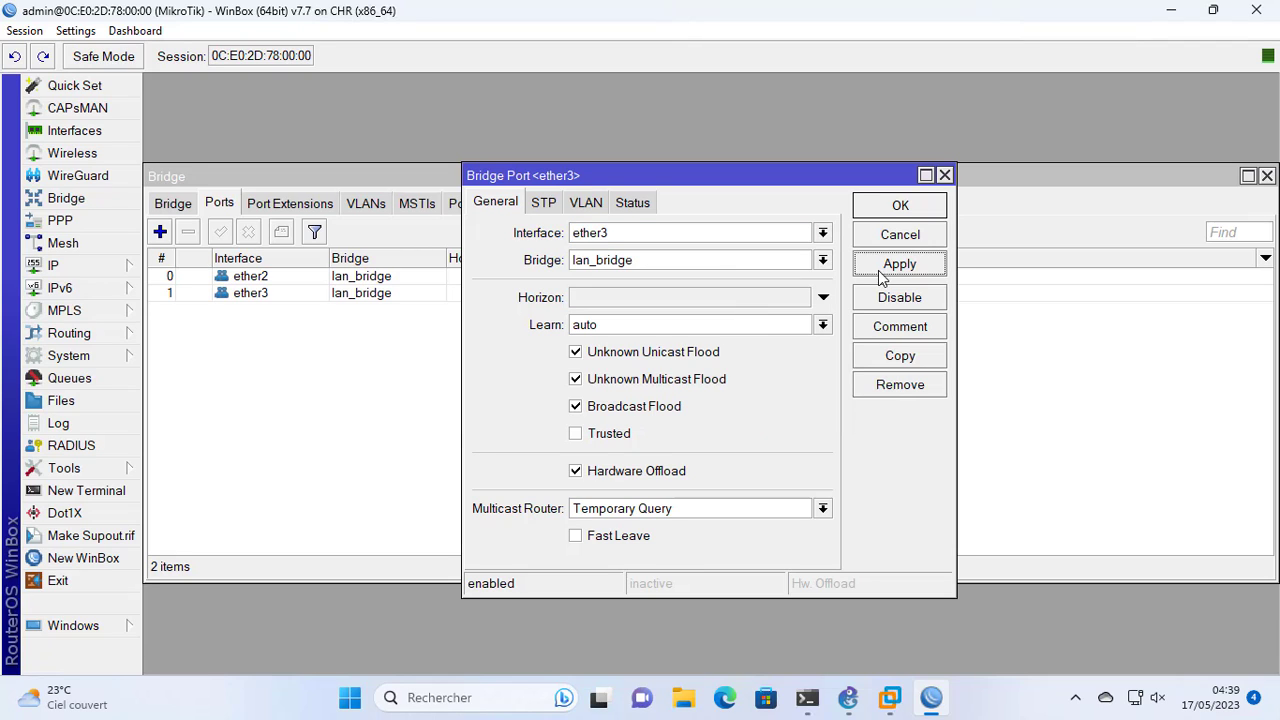
click(878, 212)
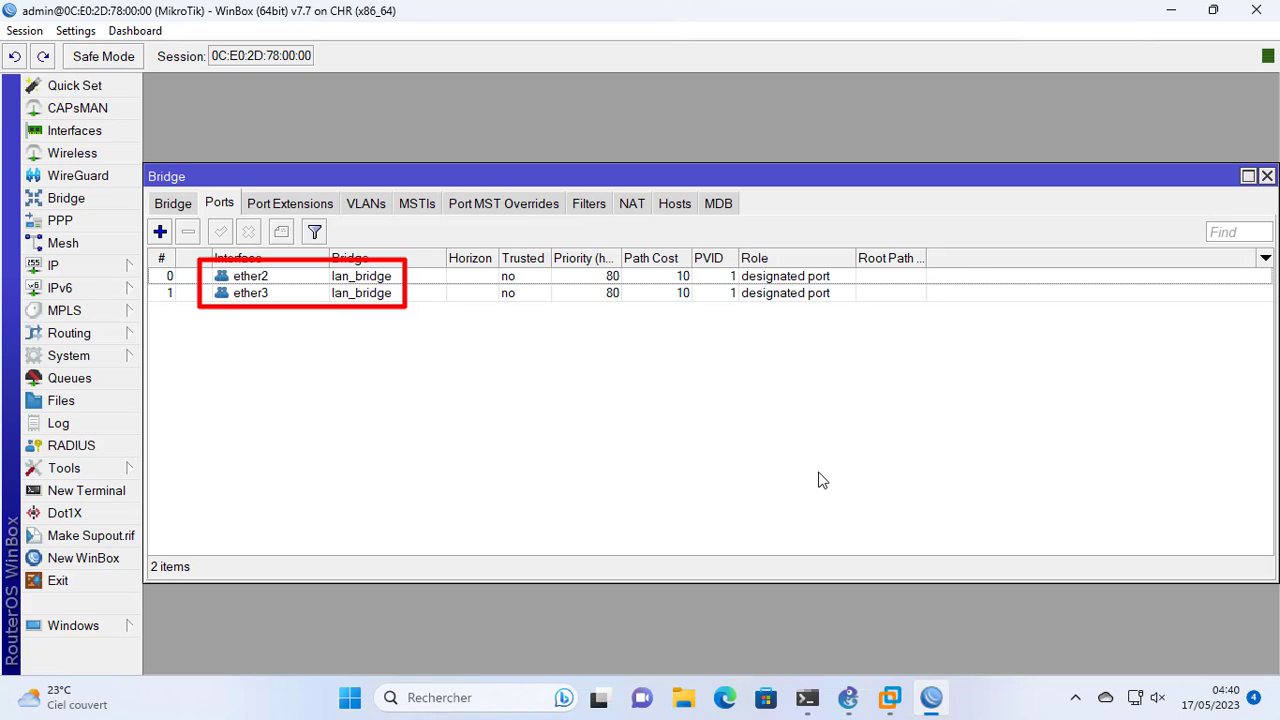
click(1267, 175)
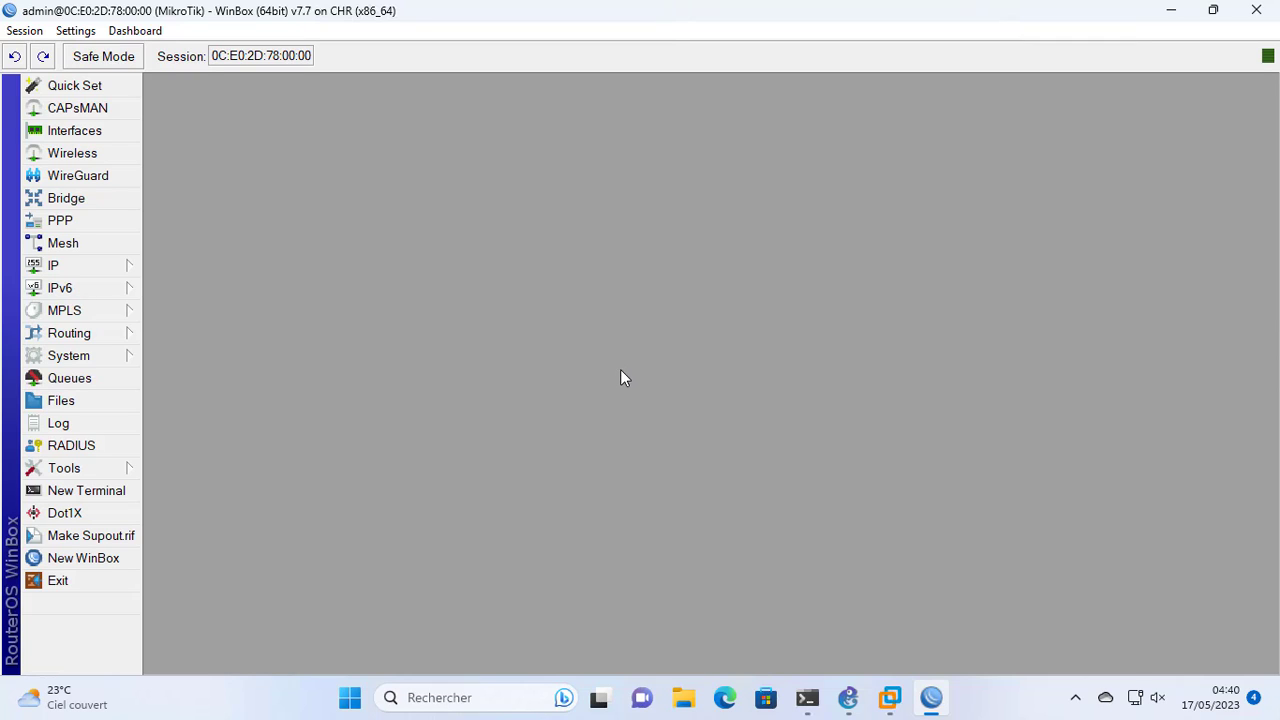
Assign the IP address 192.168.100.1/24 to the lan_bridge interface and close the address list
click(94, 268)
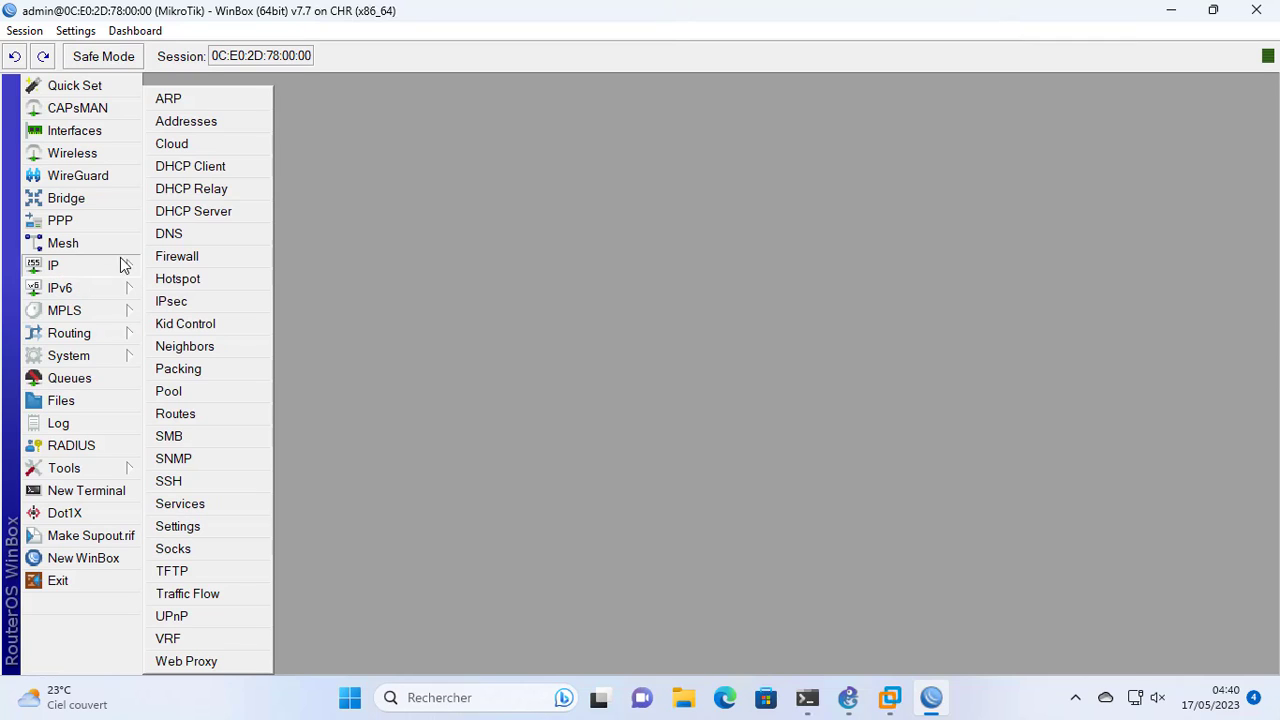
click(208, 128)
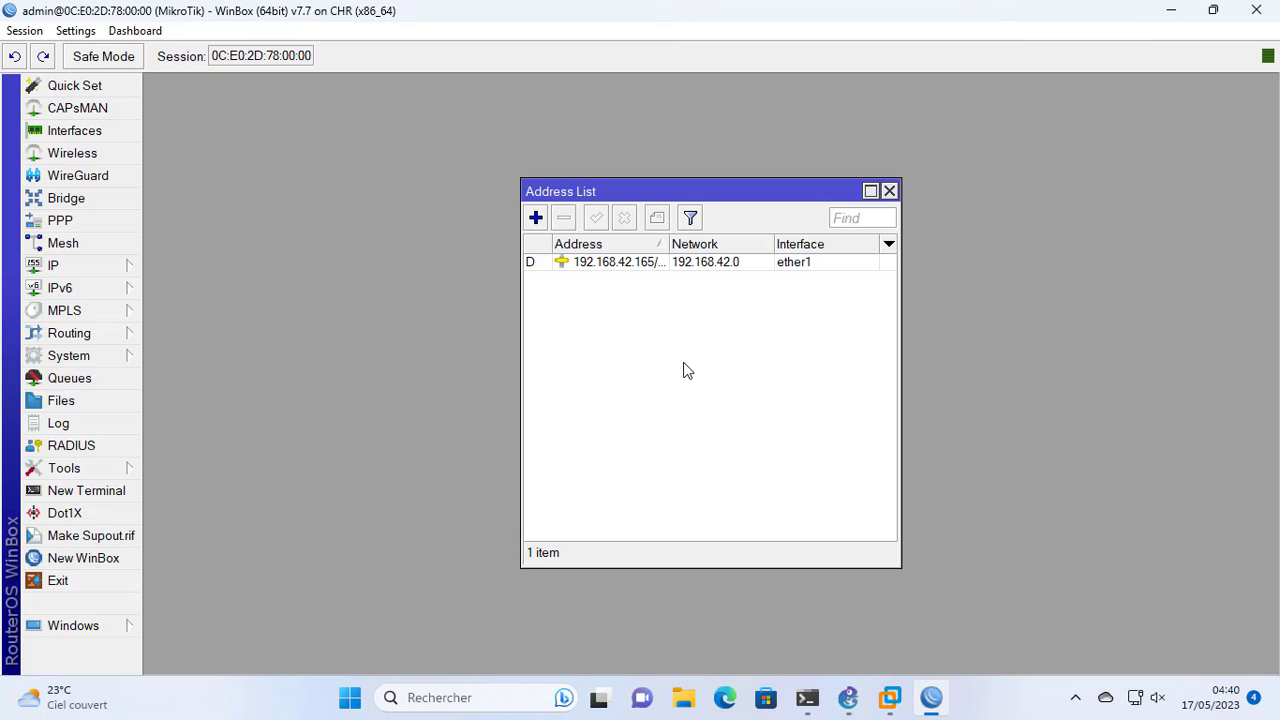
click(536, 218)
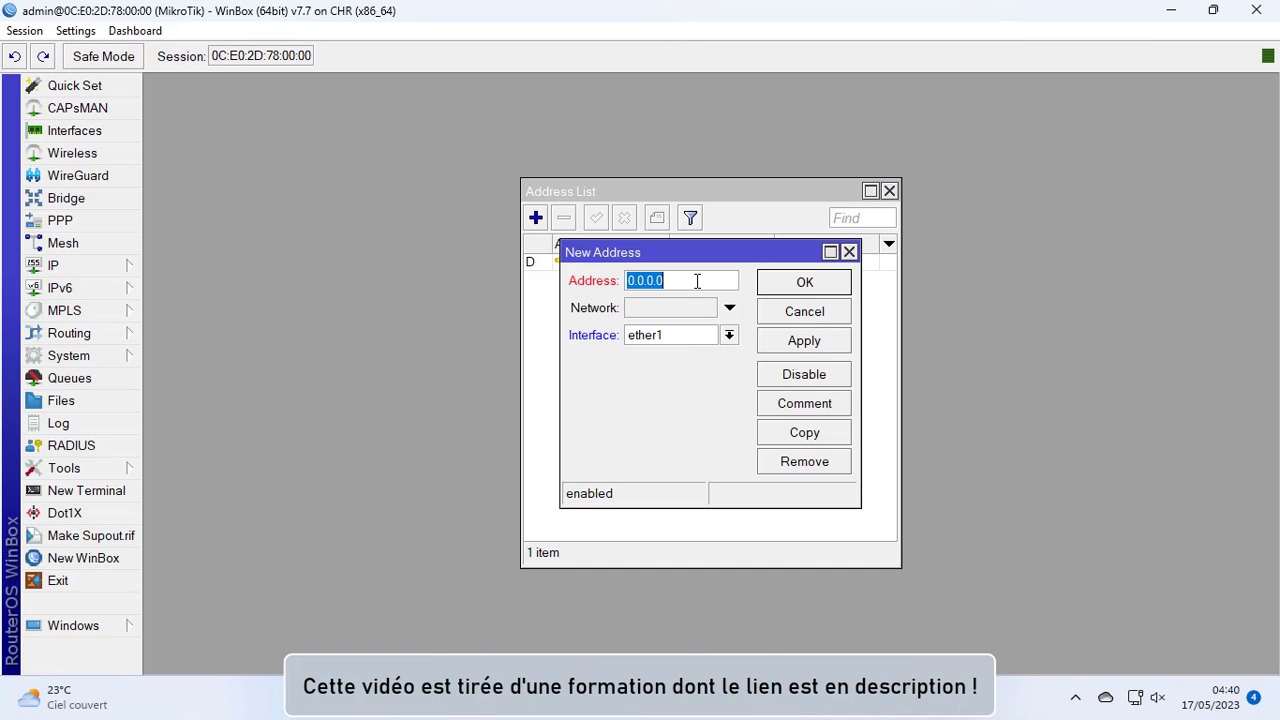
text(192.168)
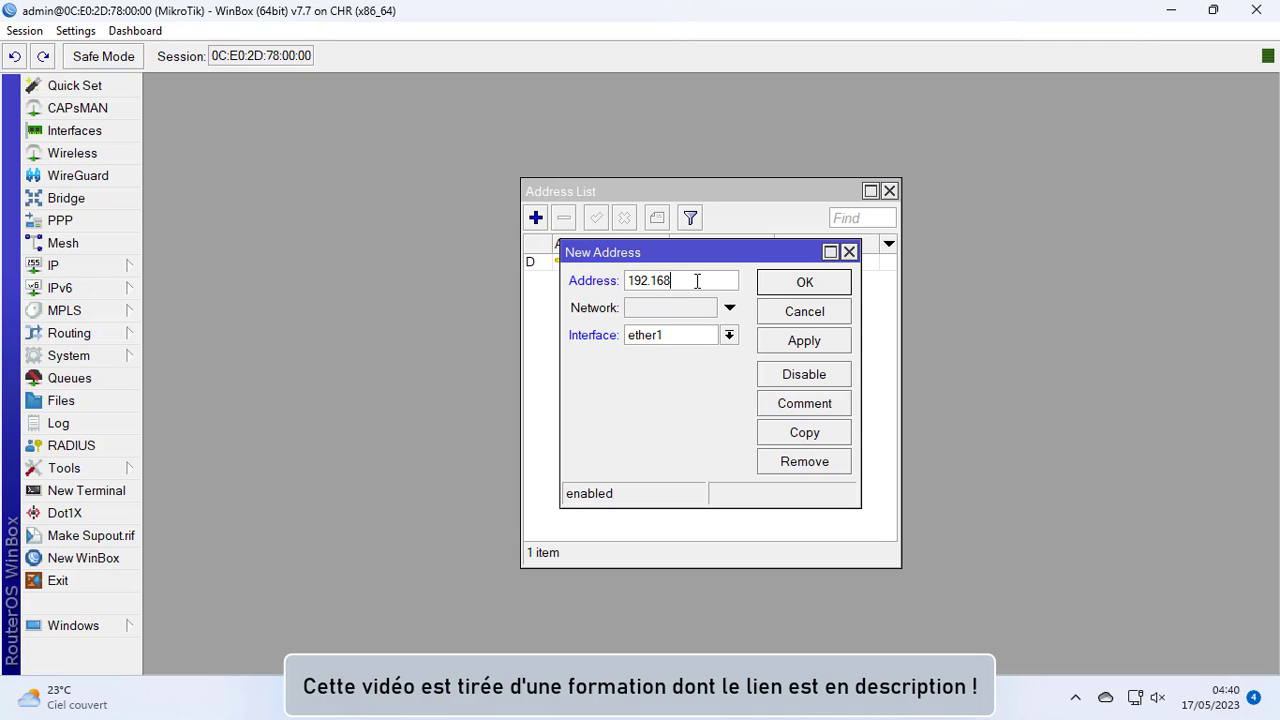
text(.100.1/24)
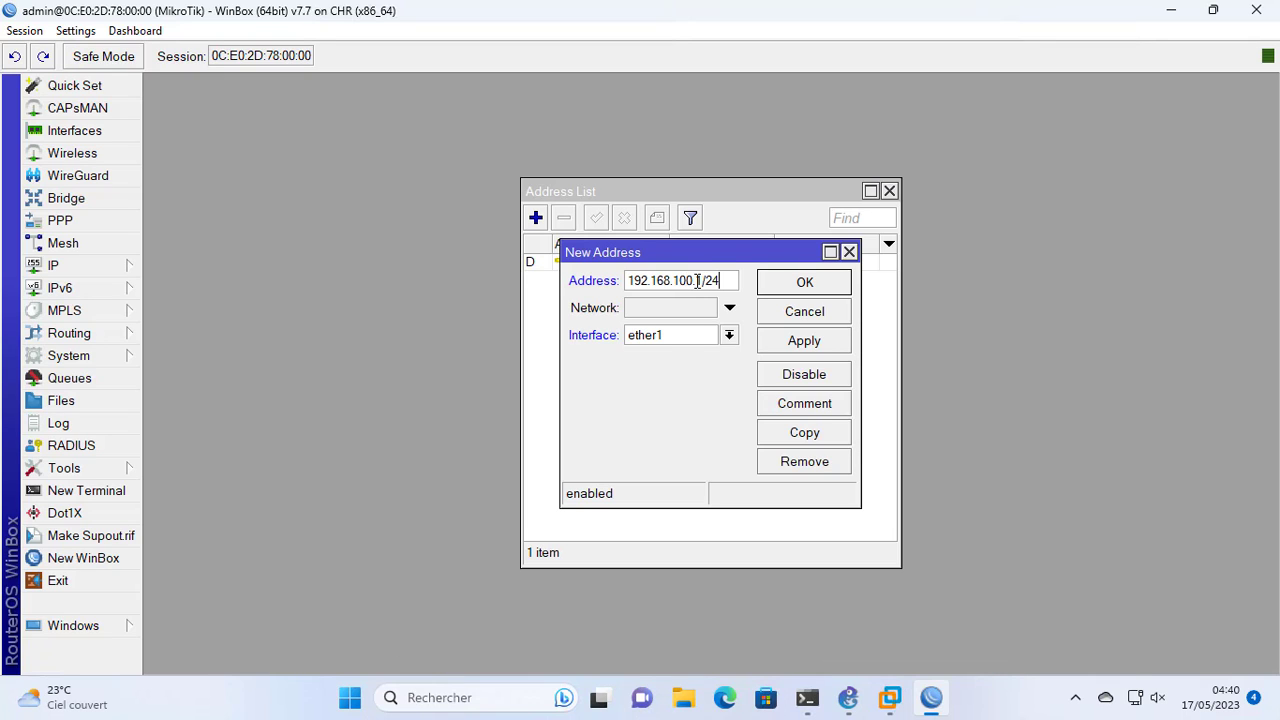
click(729, 335)
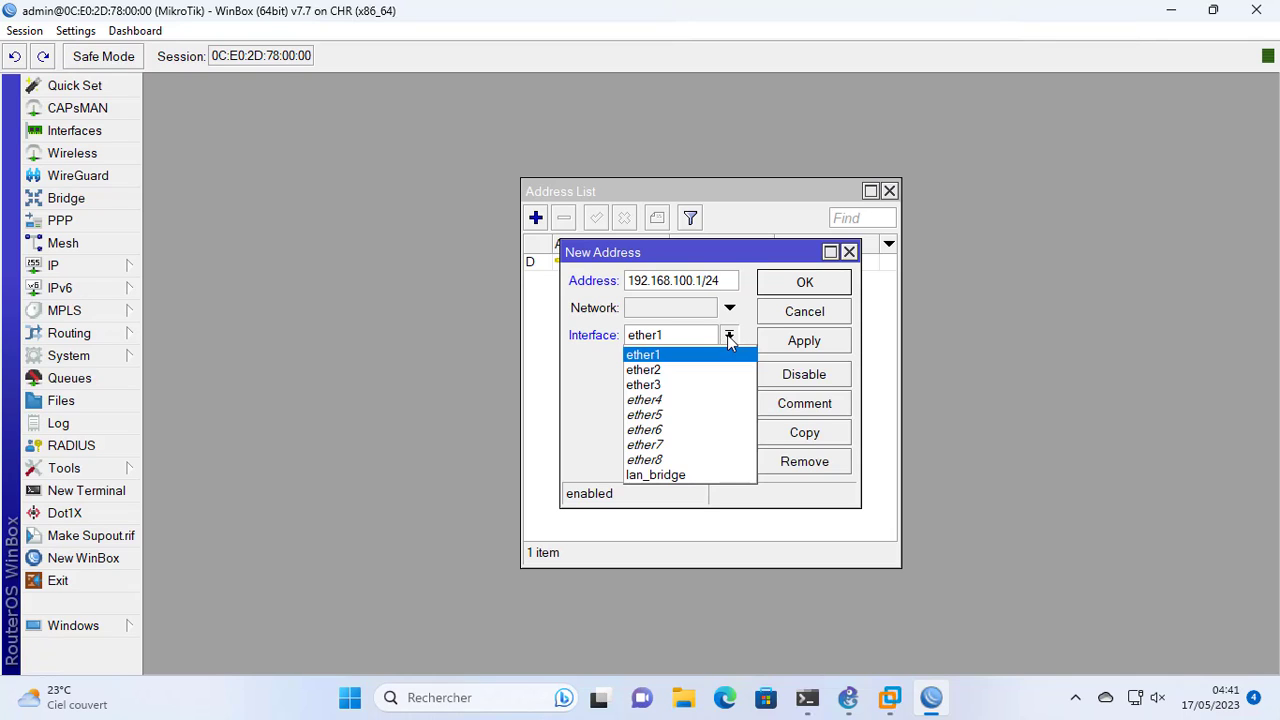
click(718, 474)
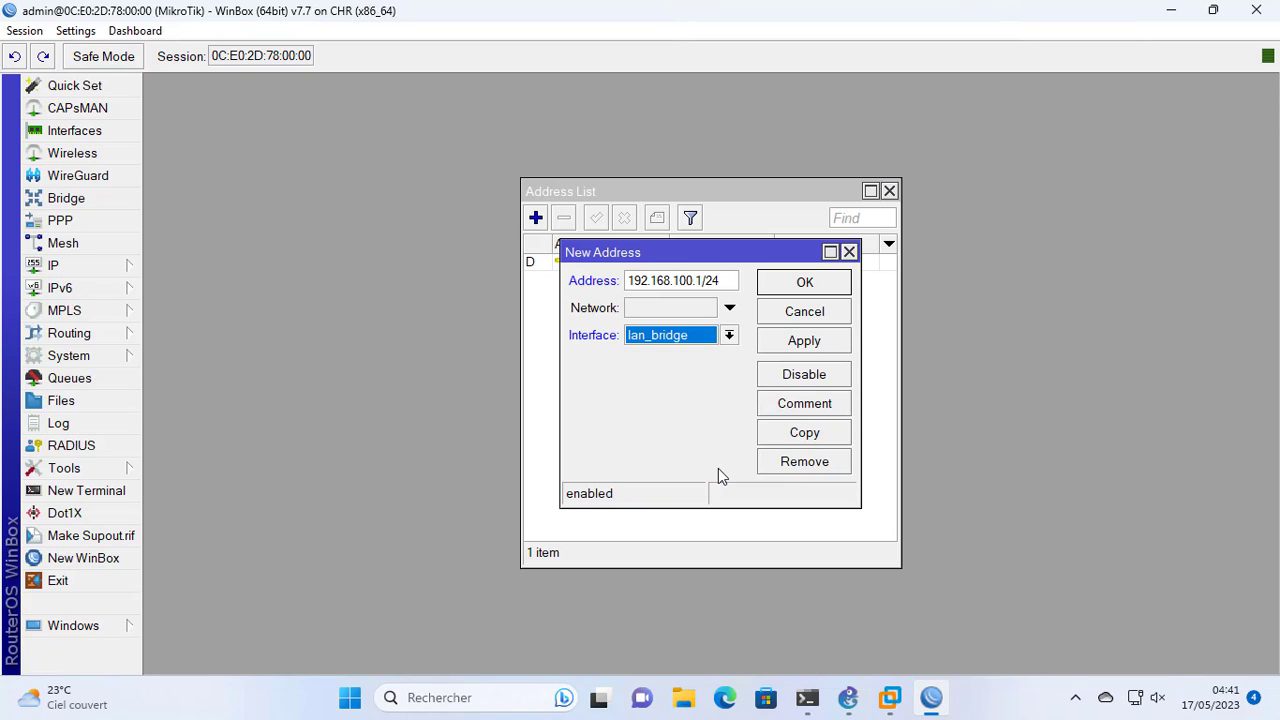
click(804, 341)
click(838, 284)
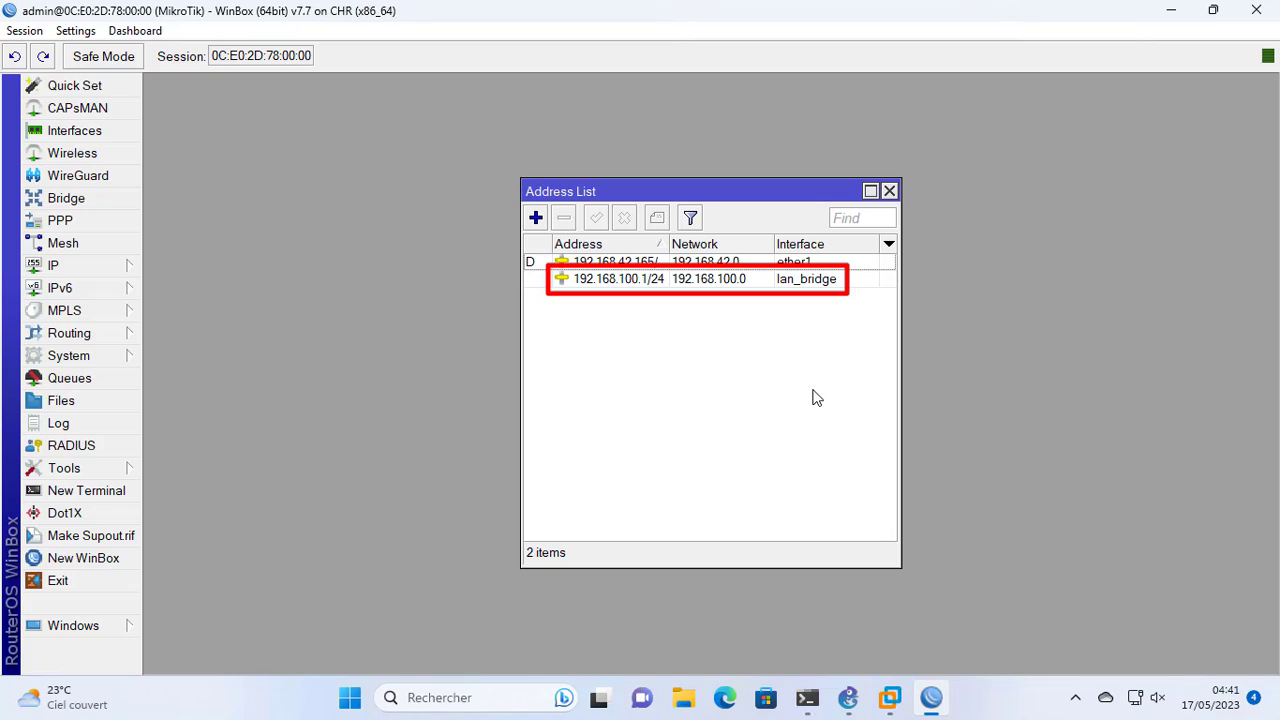
click(889, 190)
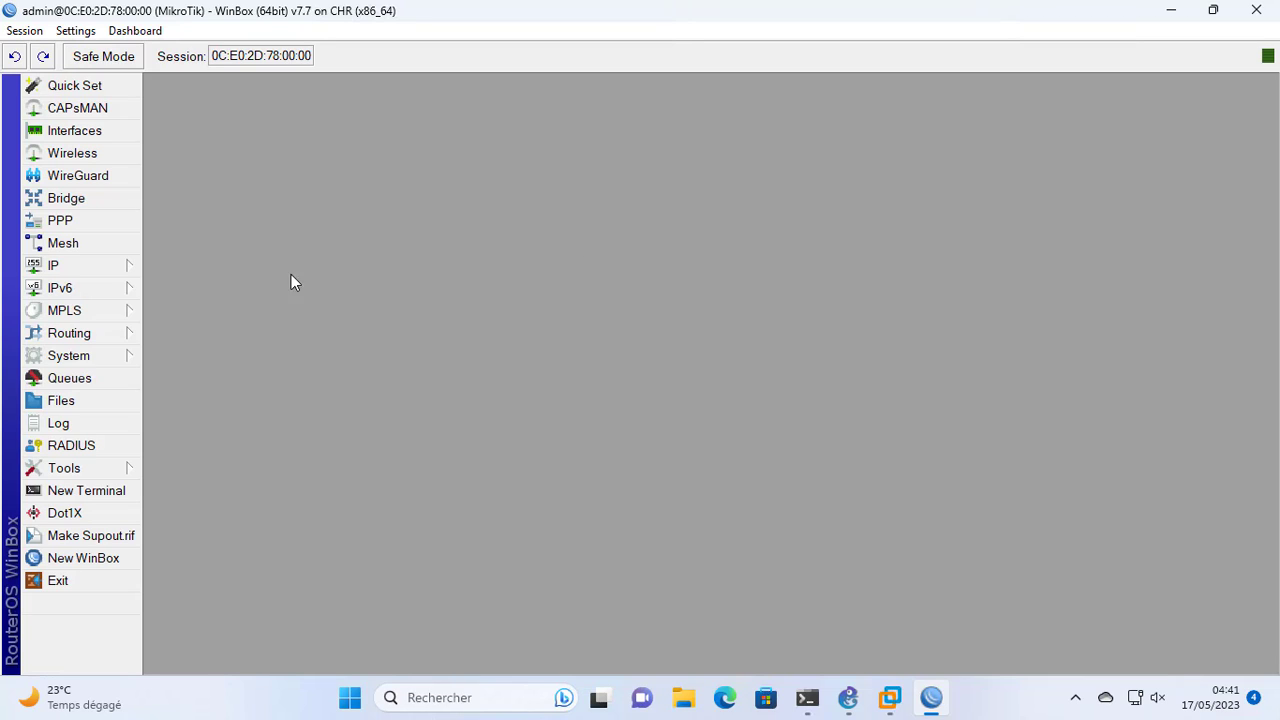
Start the DHCP server setup on lan_bridge, accepting address space 192.168.100.0/24 and gateway 192.168.100.1
click(80, 266)
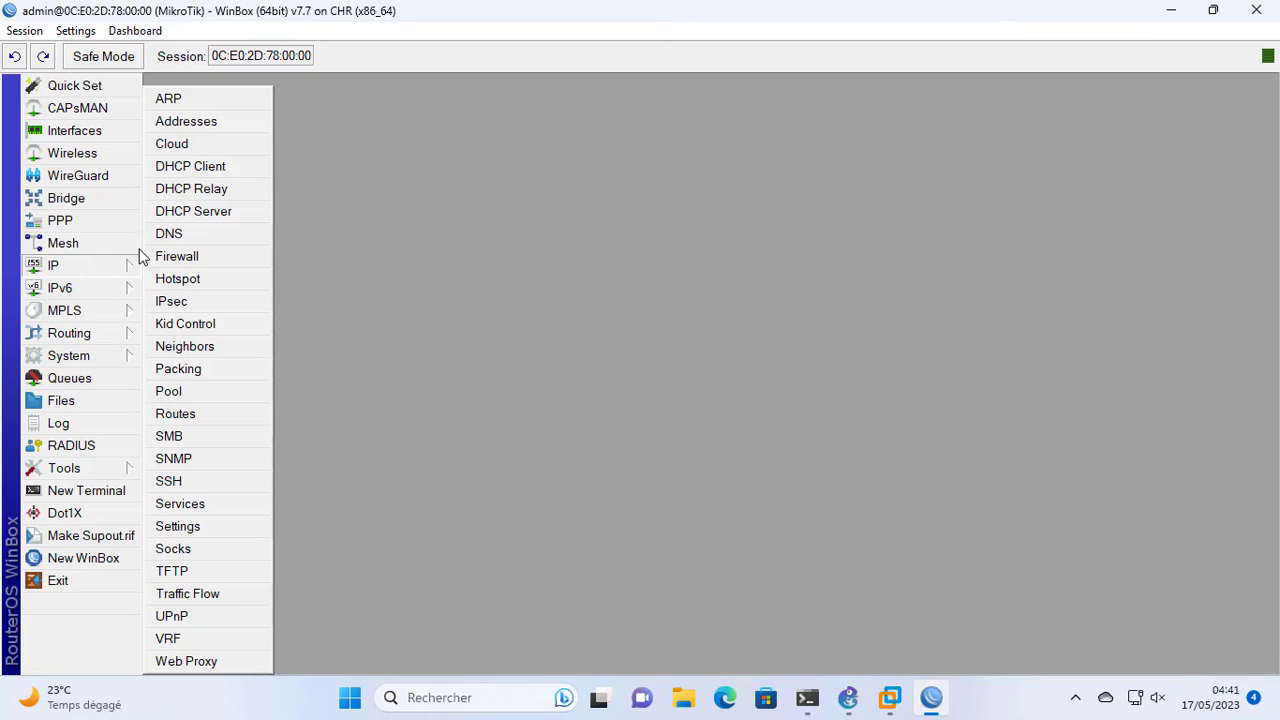
click(220, 212)
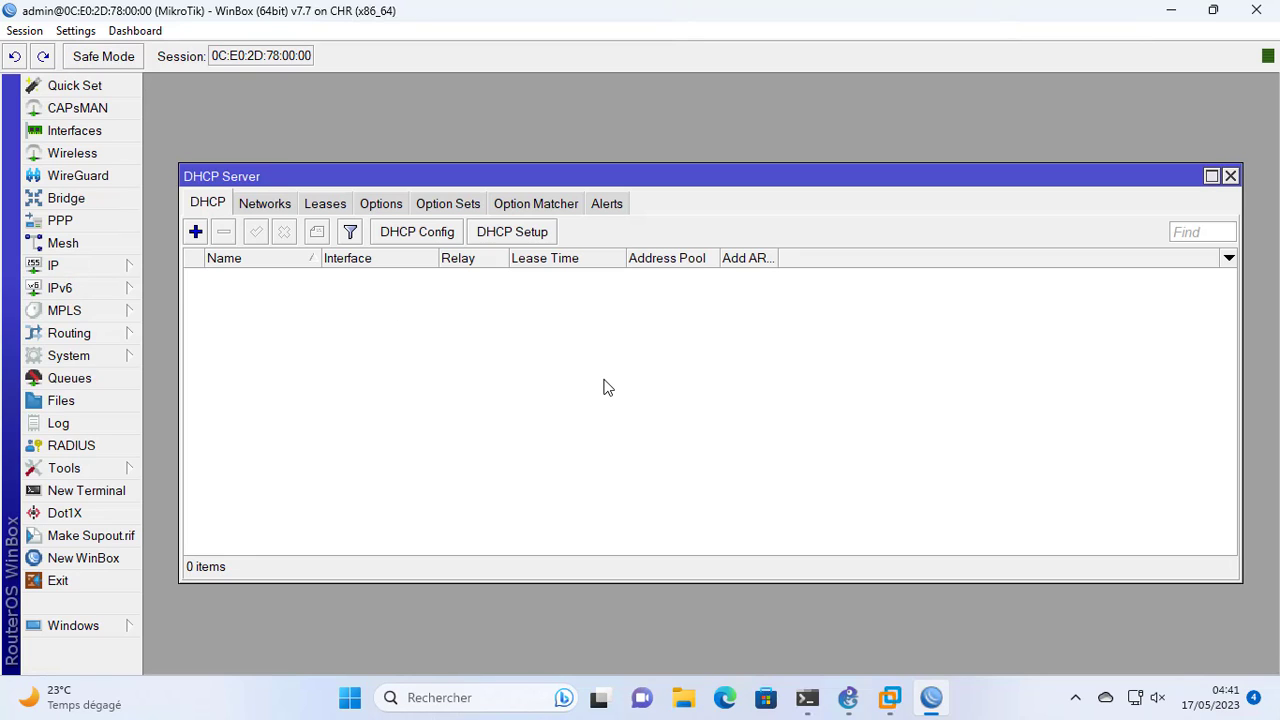
click(538, 238)
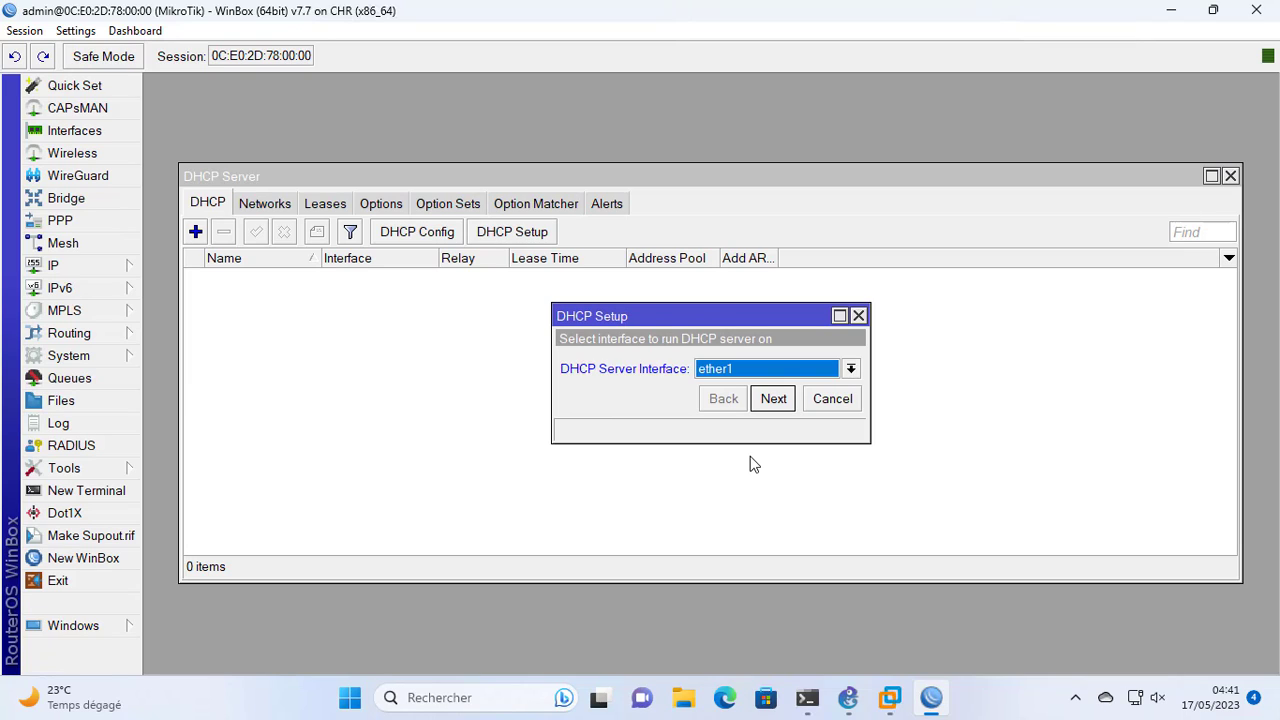
click(850, 369)
click(728, 509)
click(774, 399)
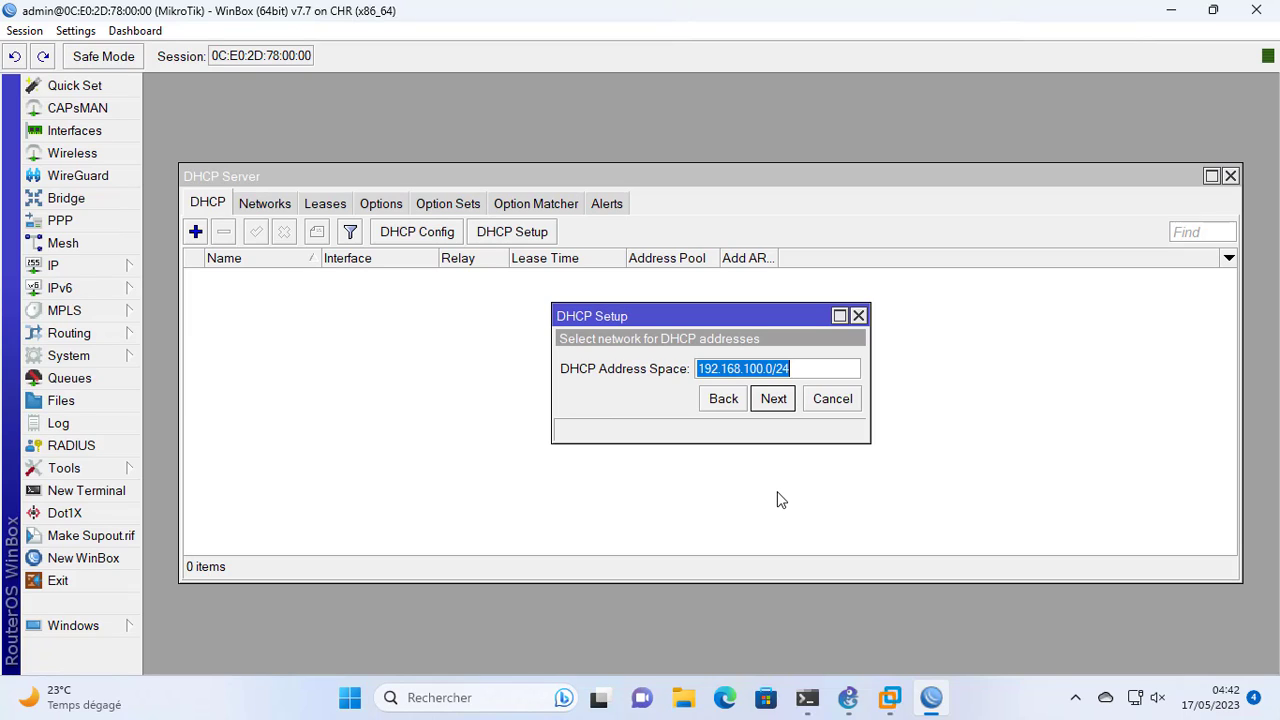
click(768, 402)
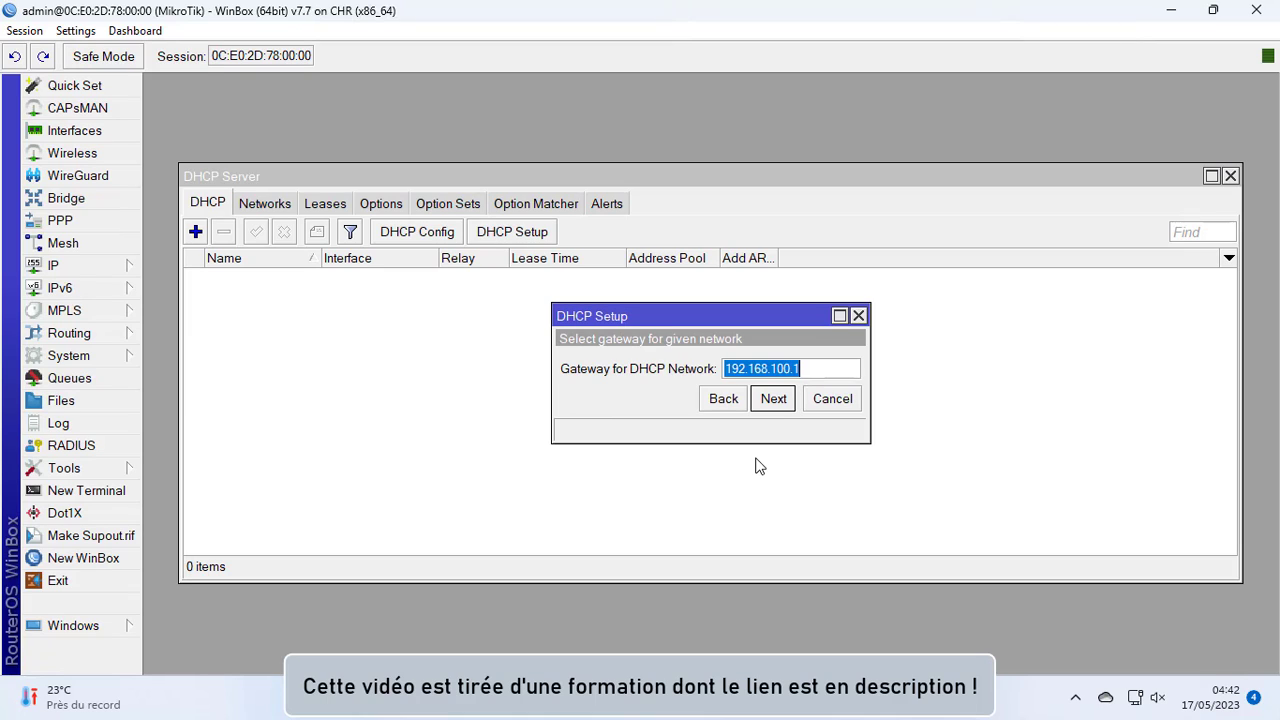
click(772, 402)
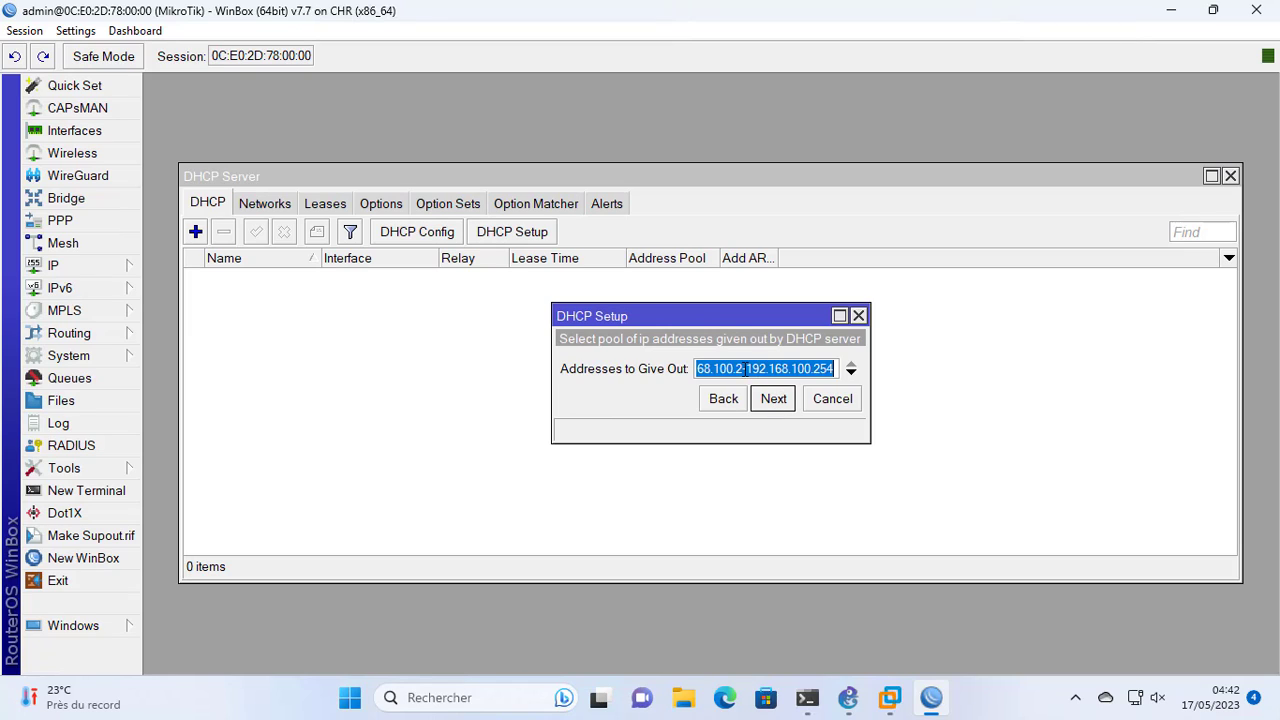
Set the DHCP pool of addresses to give out to 192.168.100.10-192.168.100.50
click(741, 369)
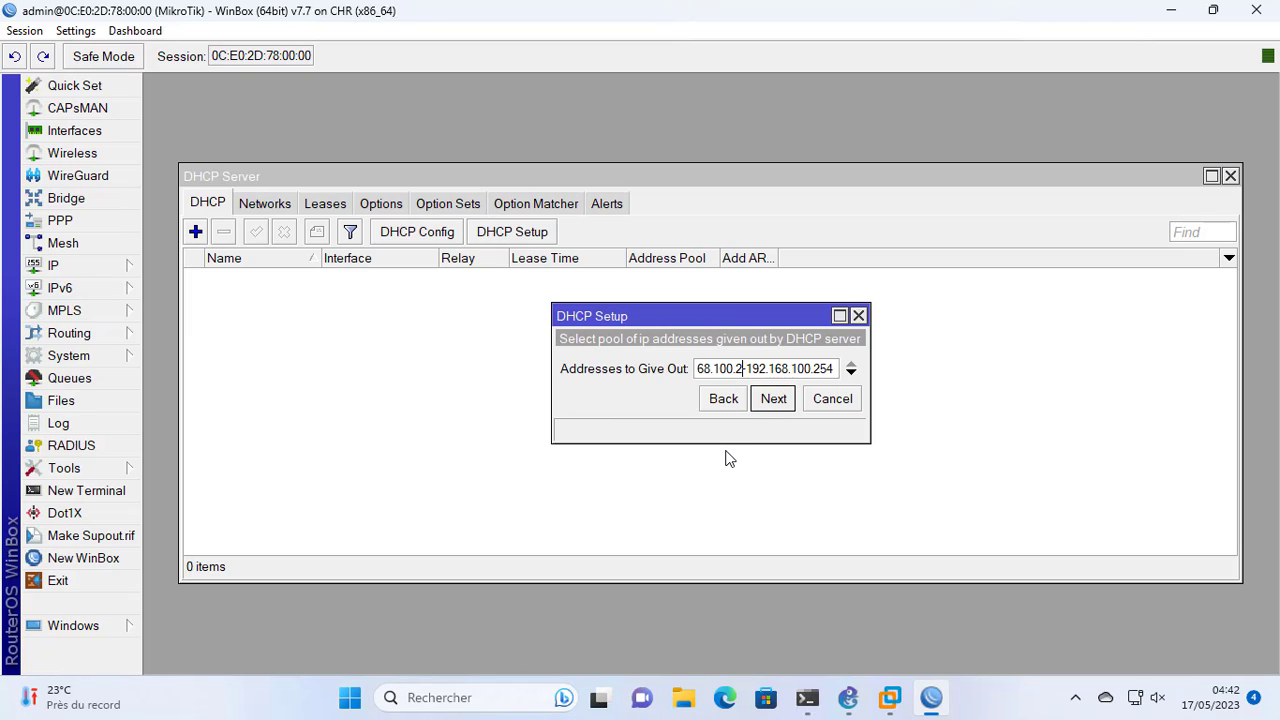
key(BackSpace)
text(.10)
key(Right)
key(Right)
key(Right)
key(Right)
key(Right)
key(Right)
key(Right)
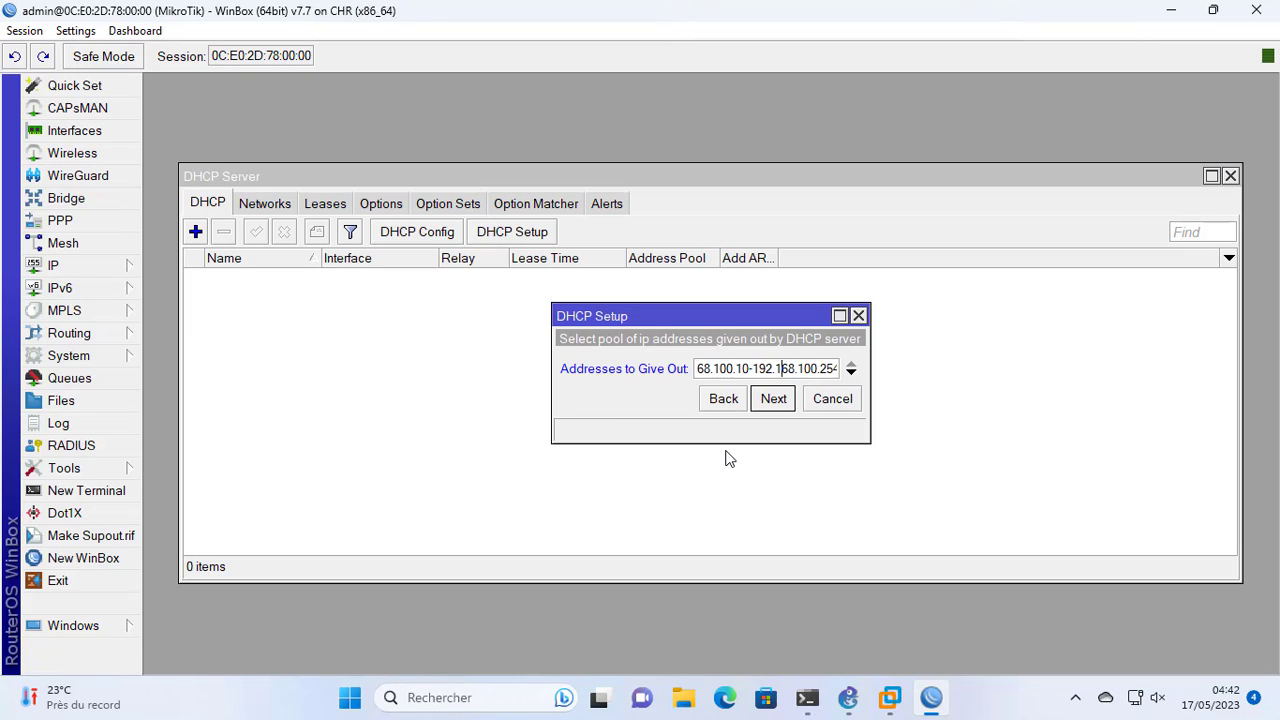
key(Right)
key(Right)
key(Right)
key(Right)
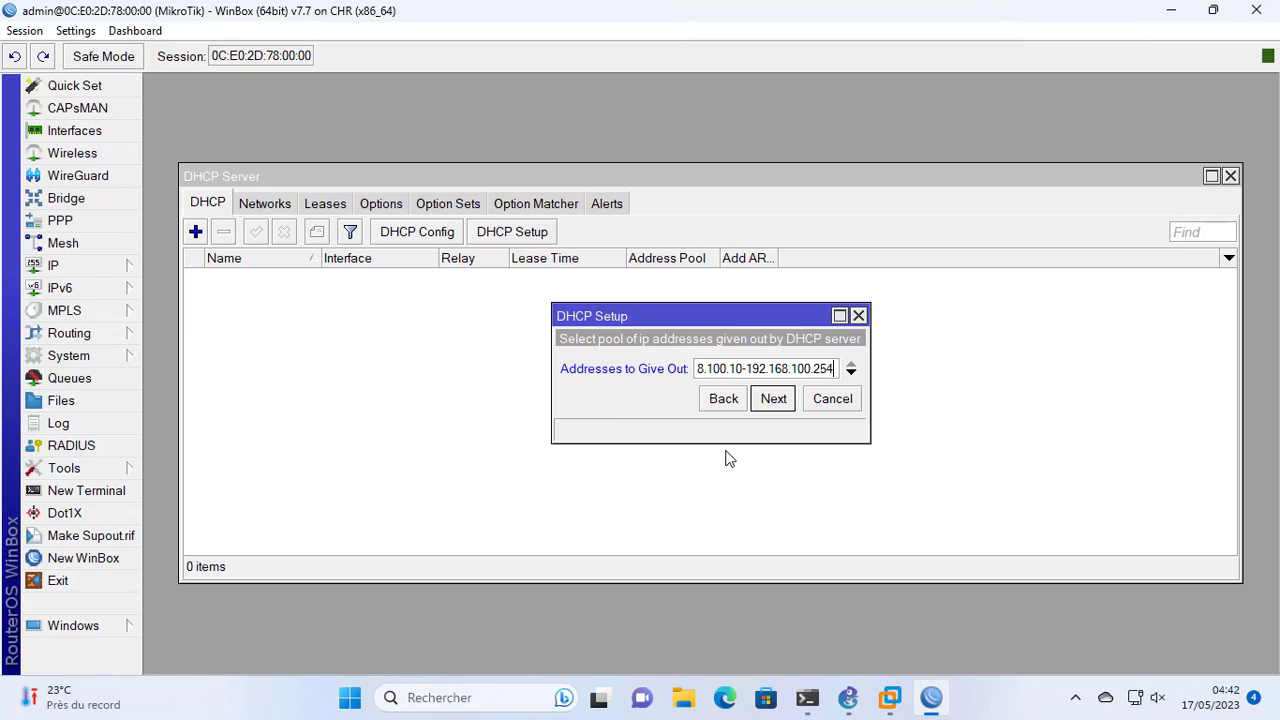
key(BackSpace)
key(BackSpace)
key(BackSpace)
text(50)
click(781, 404)
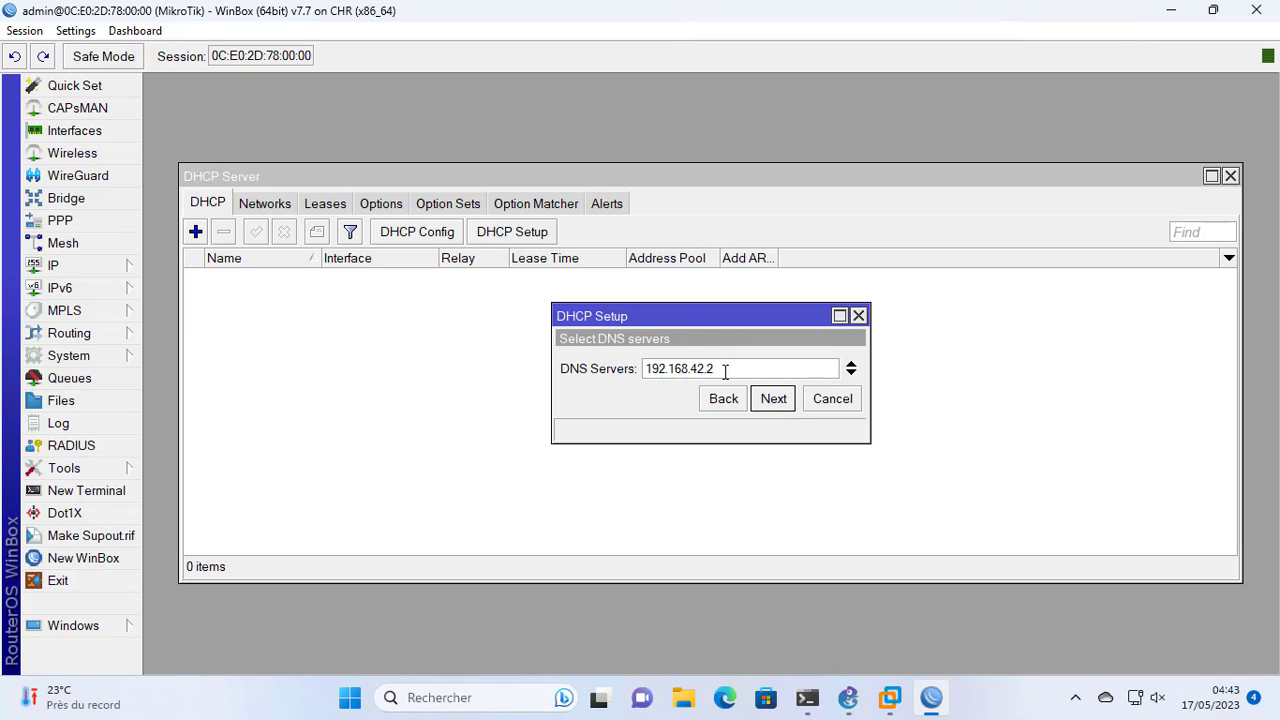
Set the DHCP setup's DNS servers to 8.8.8.8 and 8.8.4.4 and proceed to the lease time
drag(723, 369, 610, 373)
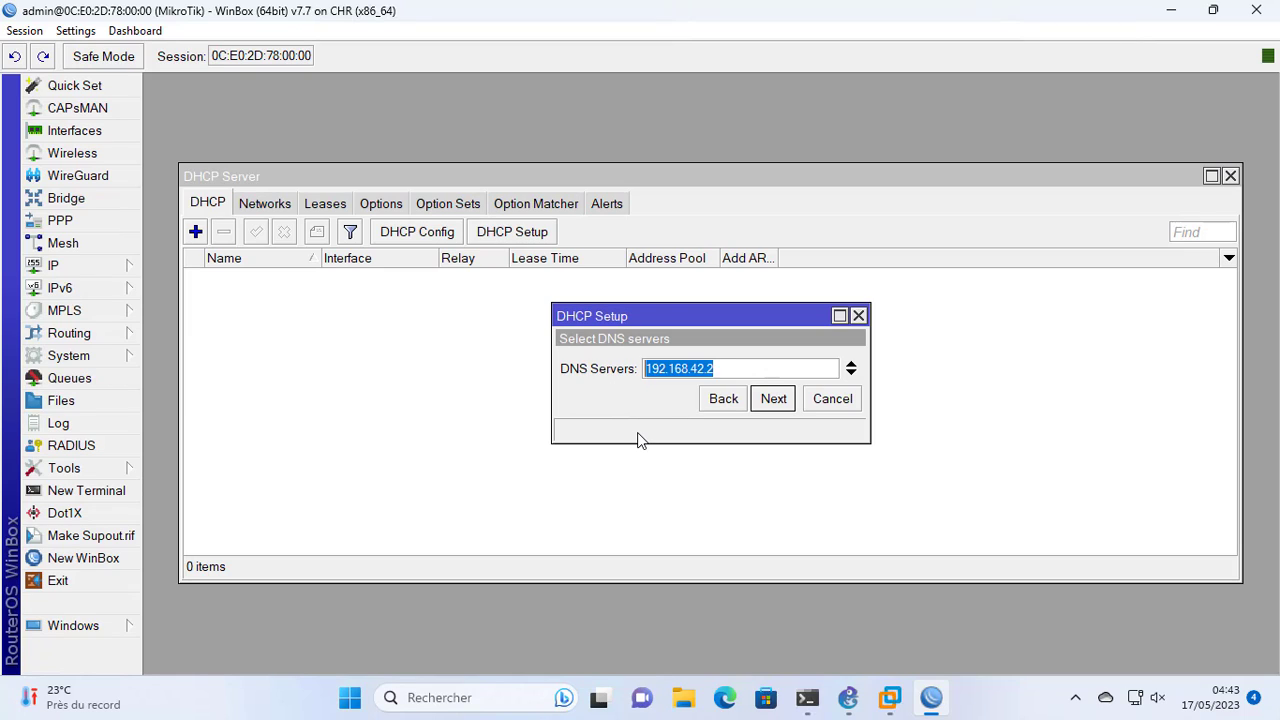
text(8.8.)
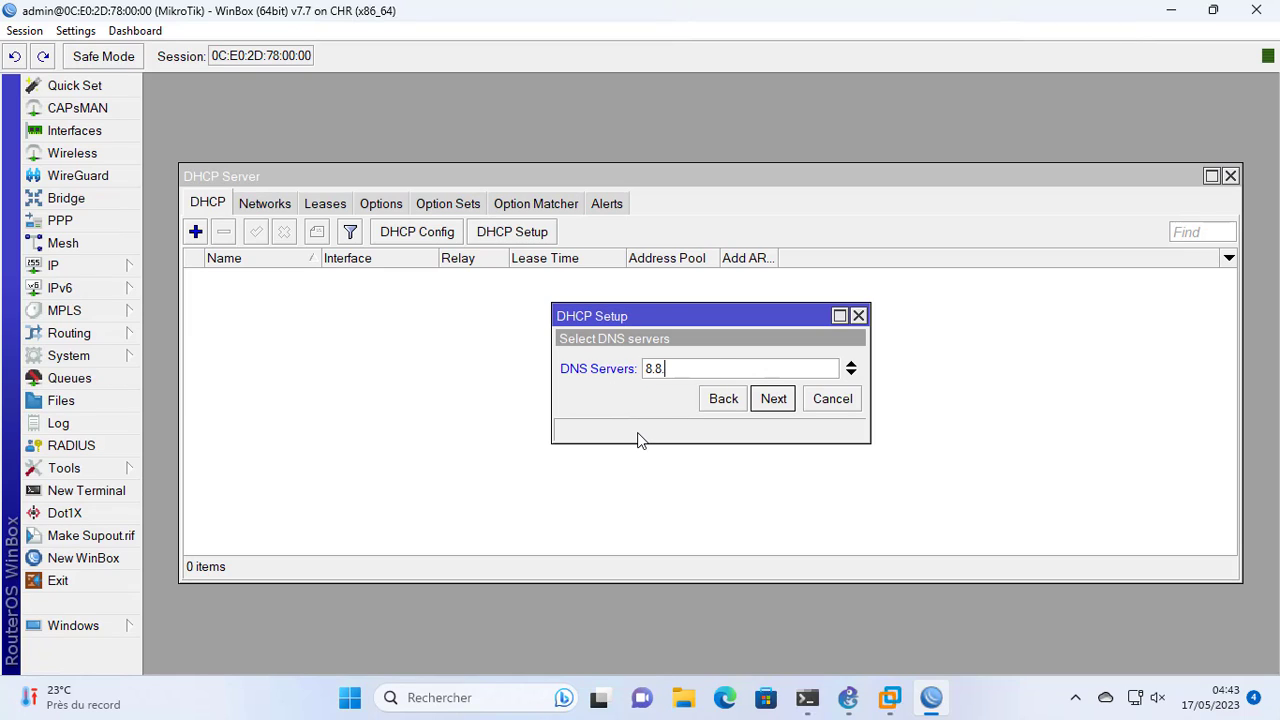
text(8.8)
click(850, 373)
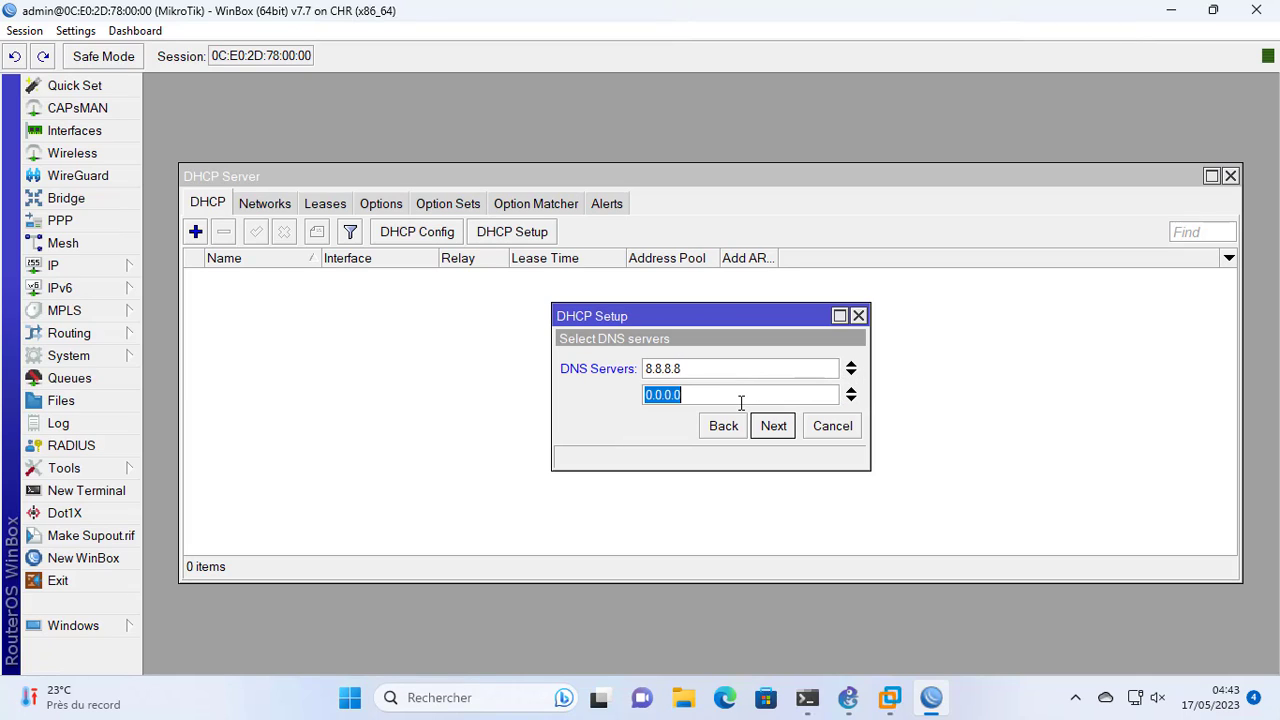
text(8.8.4.4)
click(778, 432)
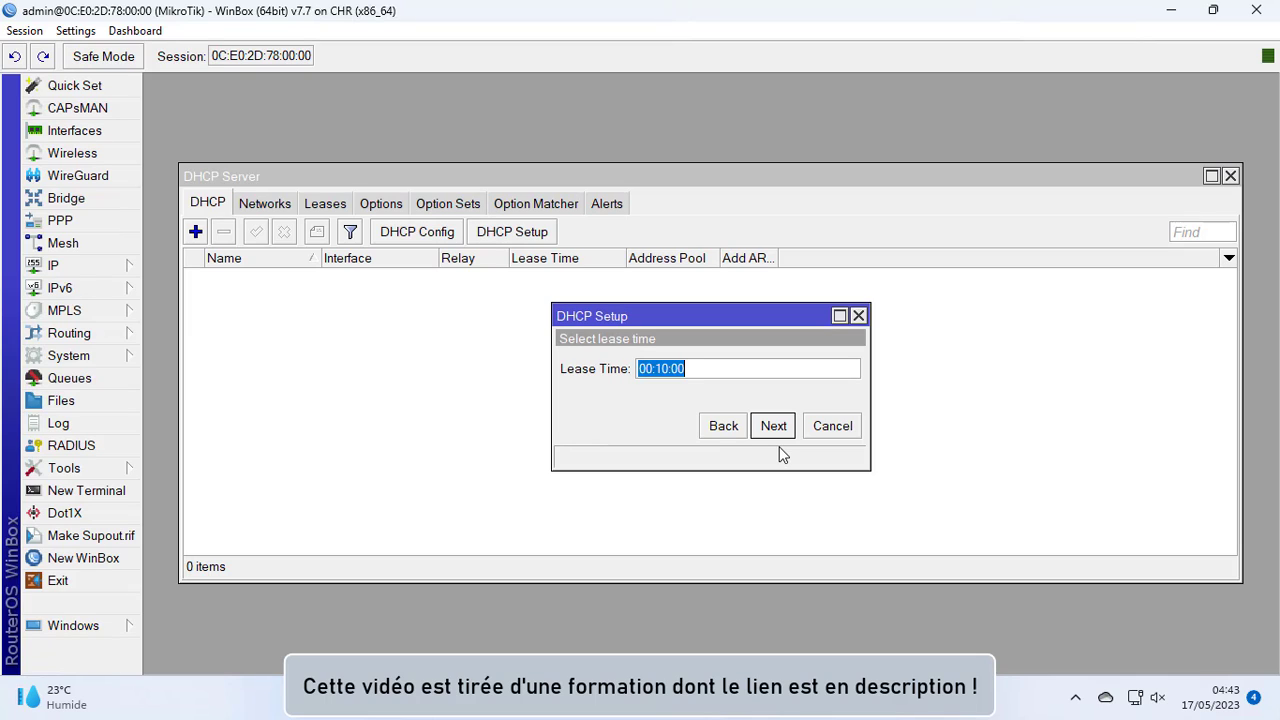
Set the DHCP lease time to 24 hours and complete the DHCP server setup
click(652, 369)
drag(652, 369, 637, 370)
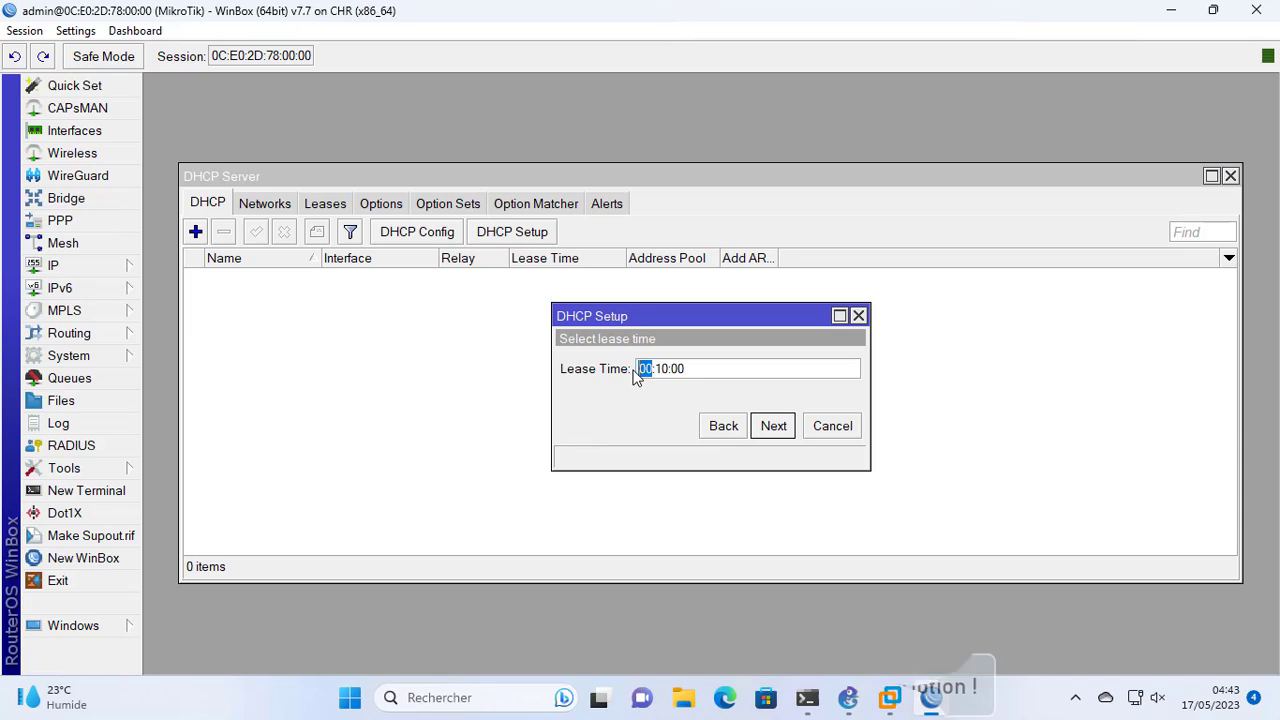
text(24)
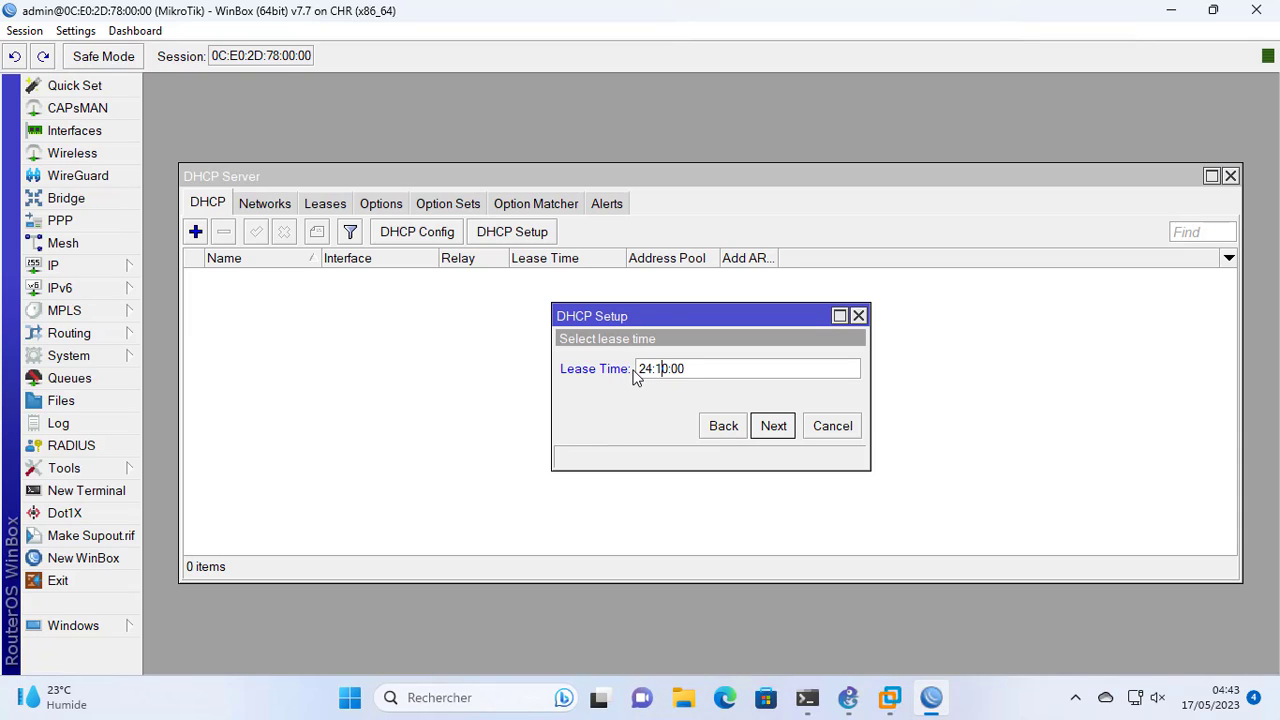
key(Delete)
key(Delete)
key(Delete)
text(:00)
click(777, 431)
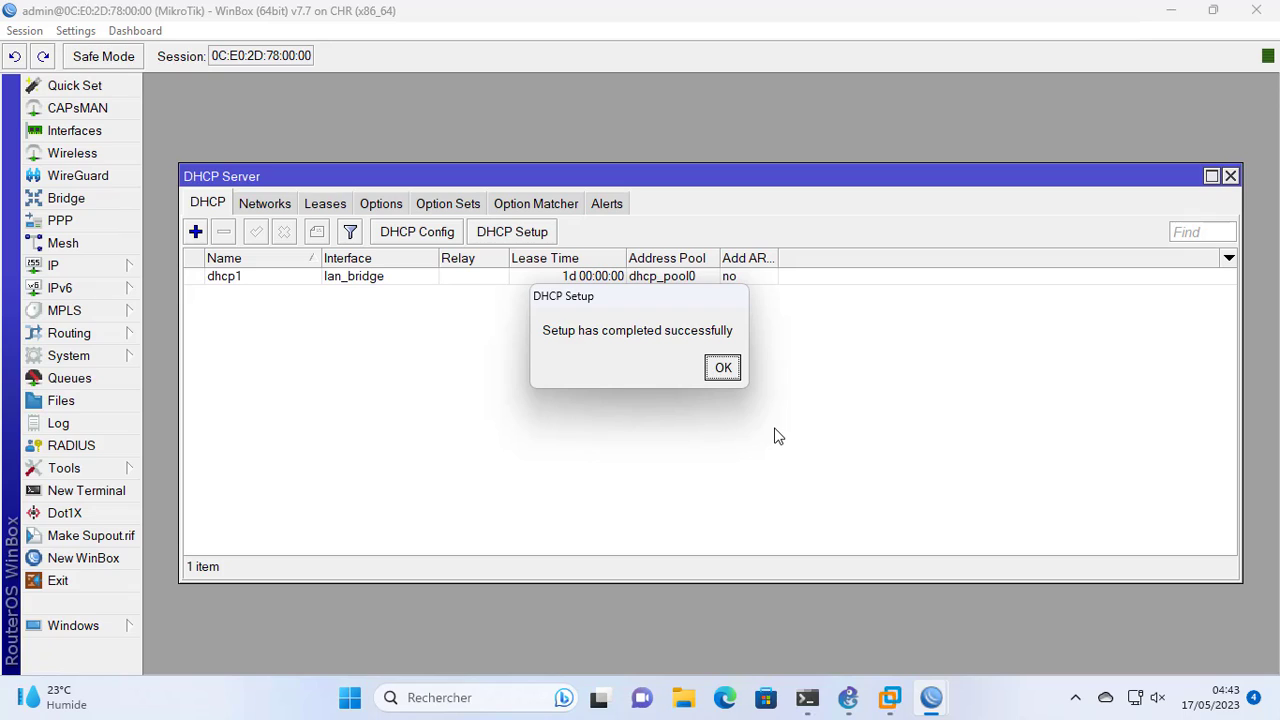
click(721, 370)
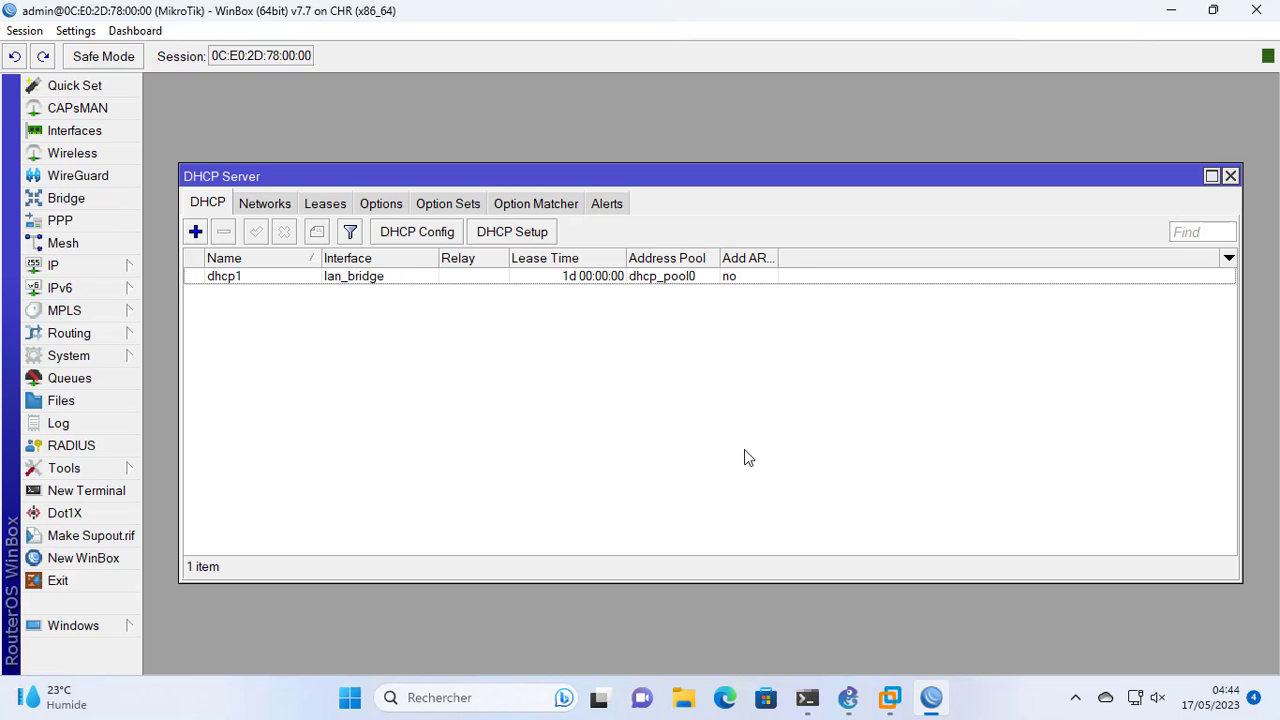
Check the DHCP server's network entry and the address range in the IP pool list
click(272, 206)
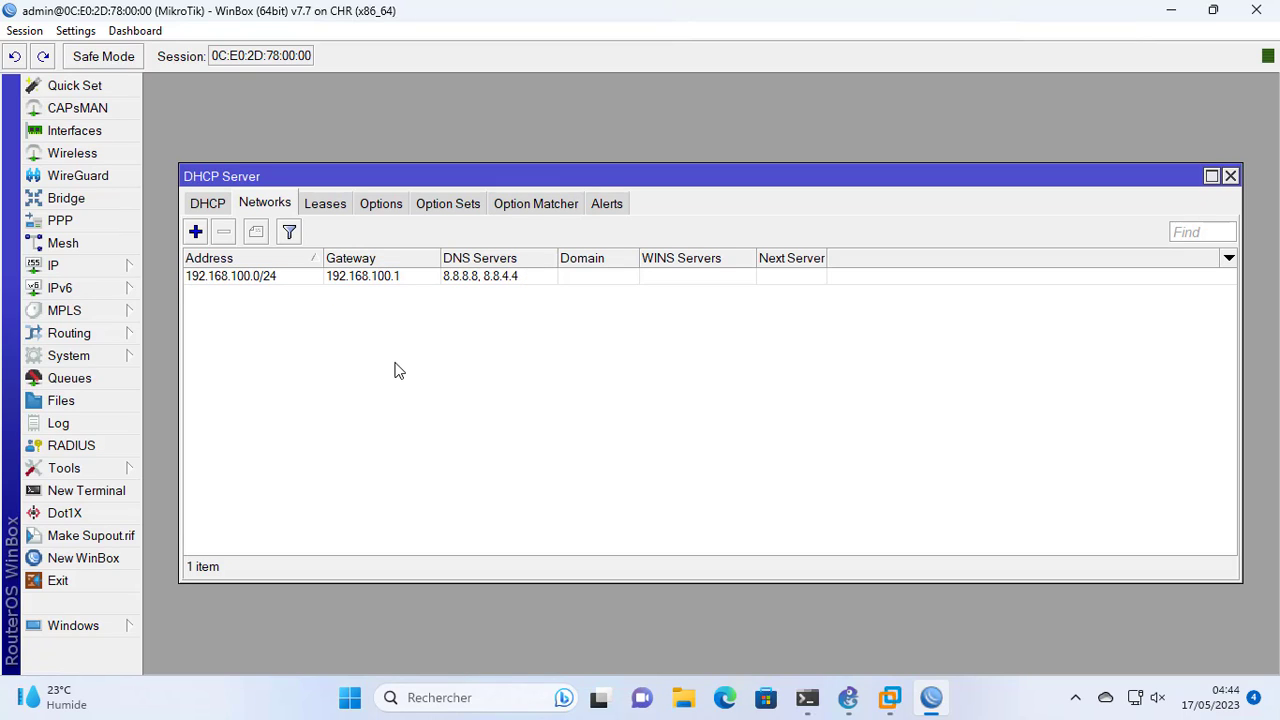
click(103, 270)
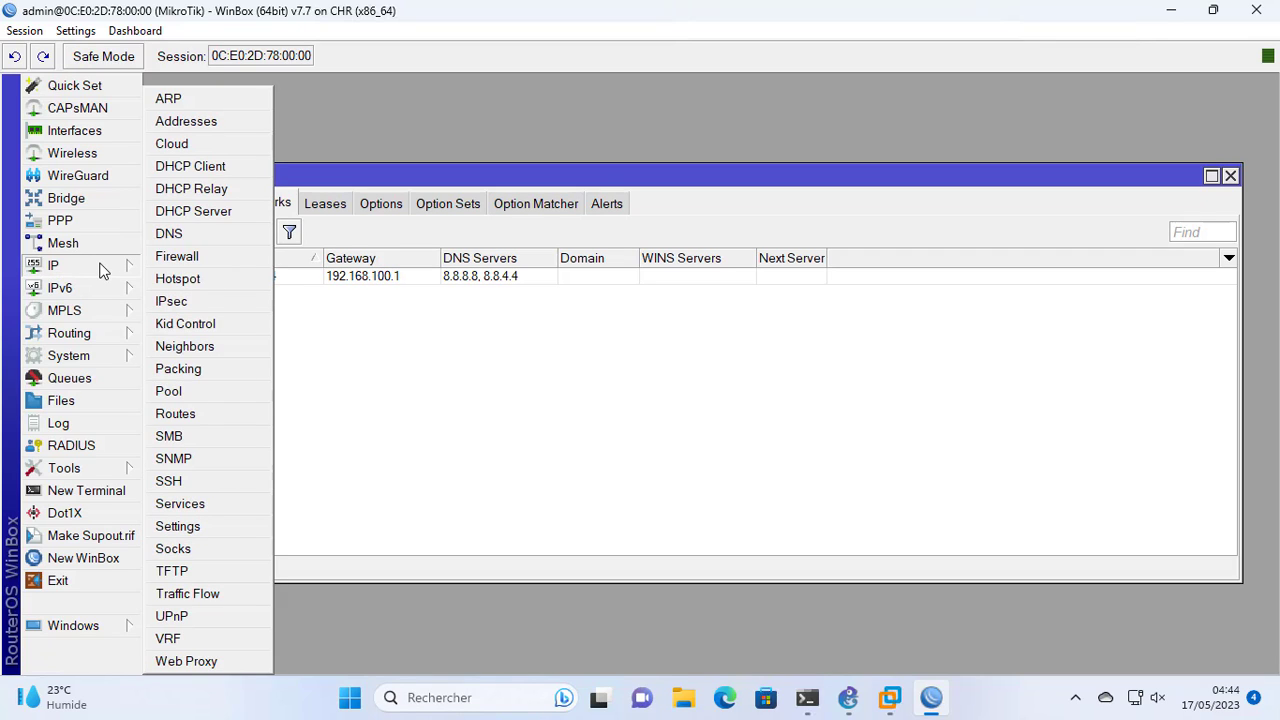
click(160, 392)
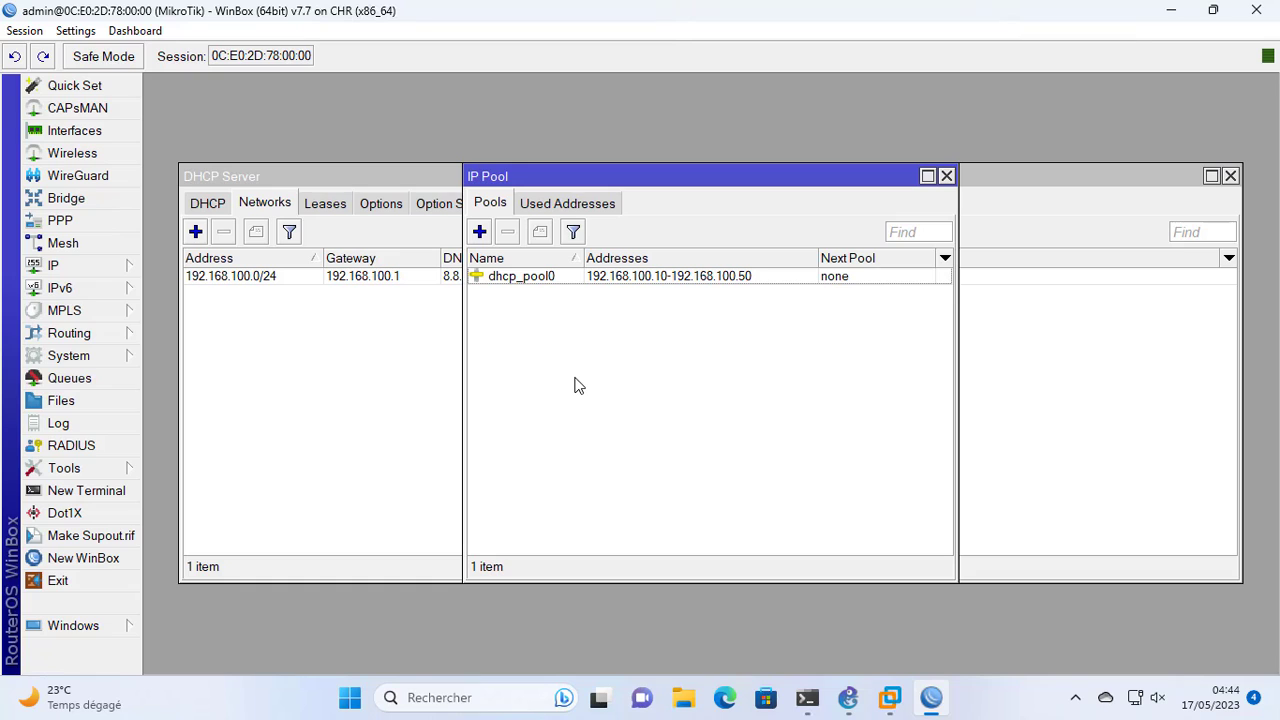
Switch to GNS3, open PC1's console and request an address with the command dhcp -d
click(848, 697)
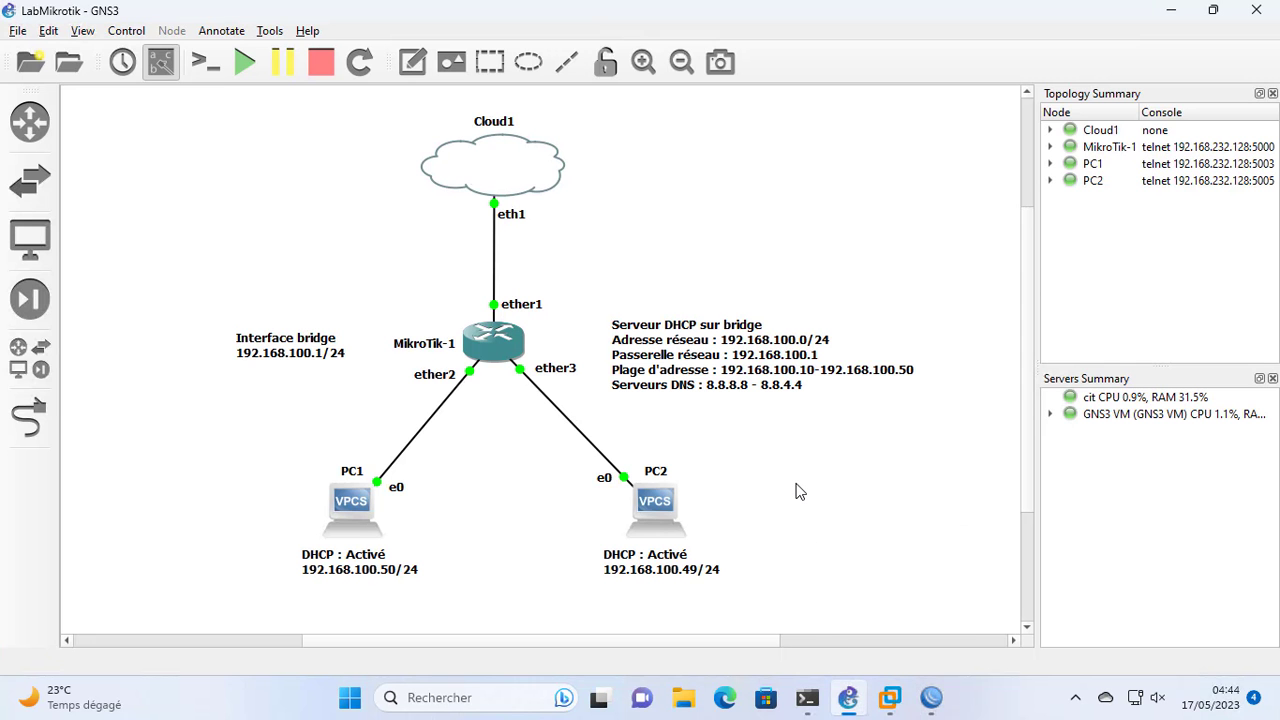
double_click(351, 503)
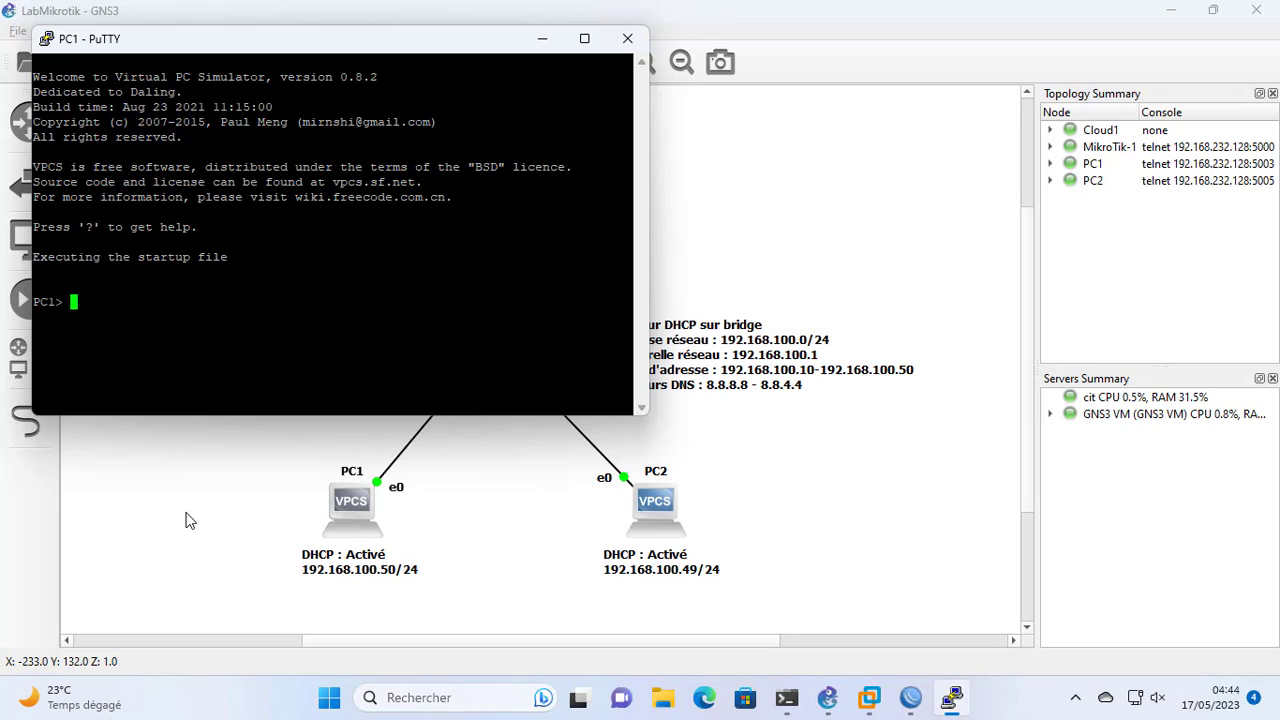
text(dhc)
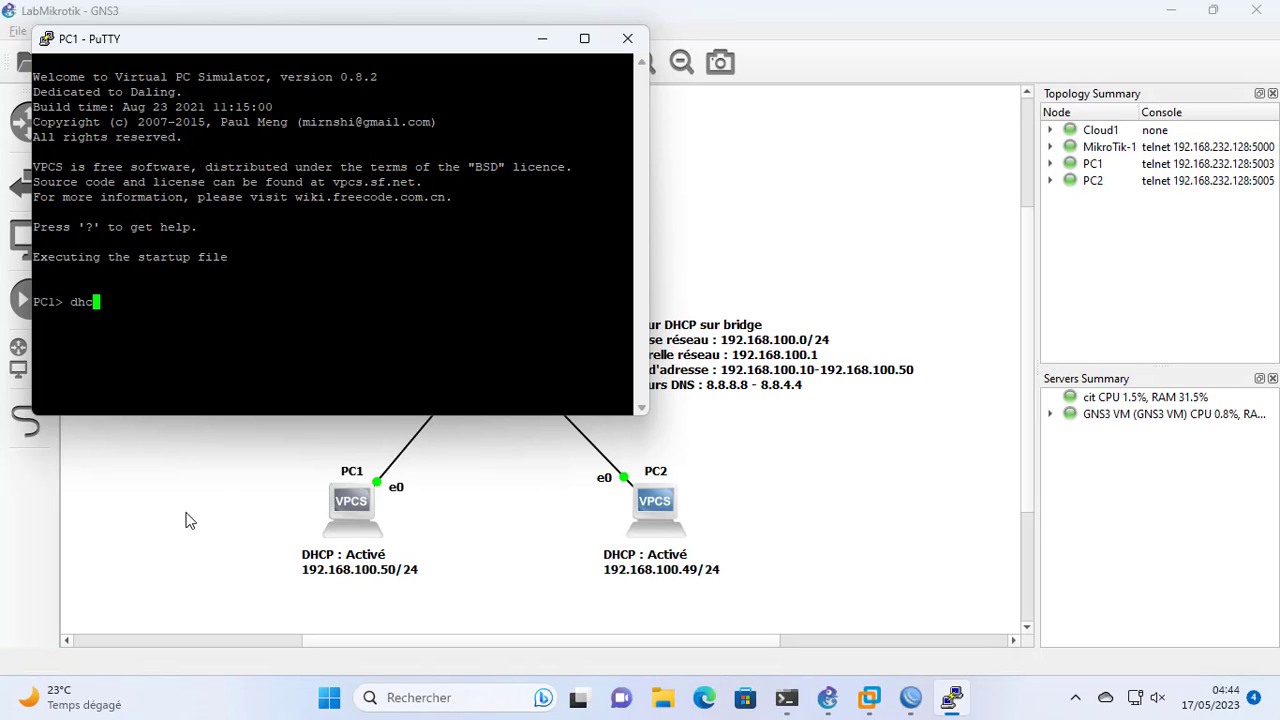
text(p )
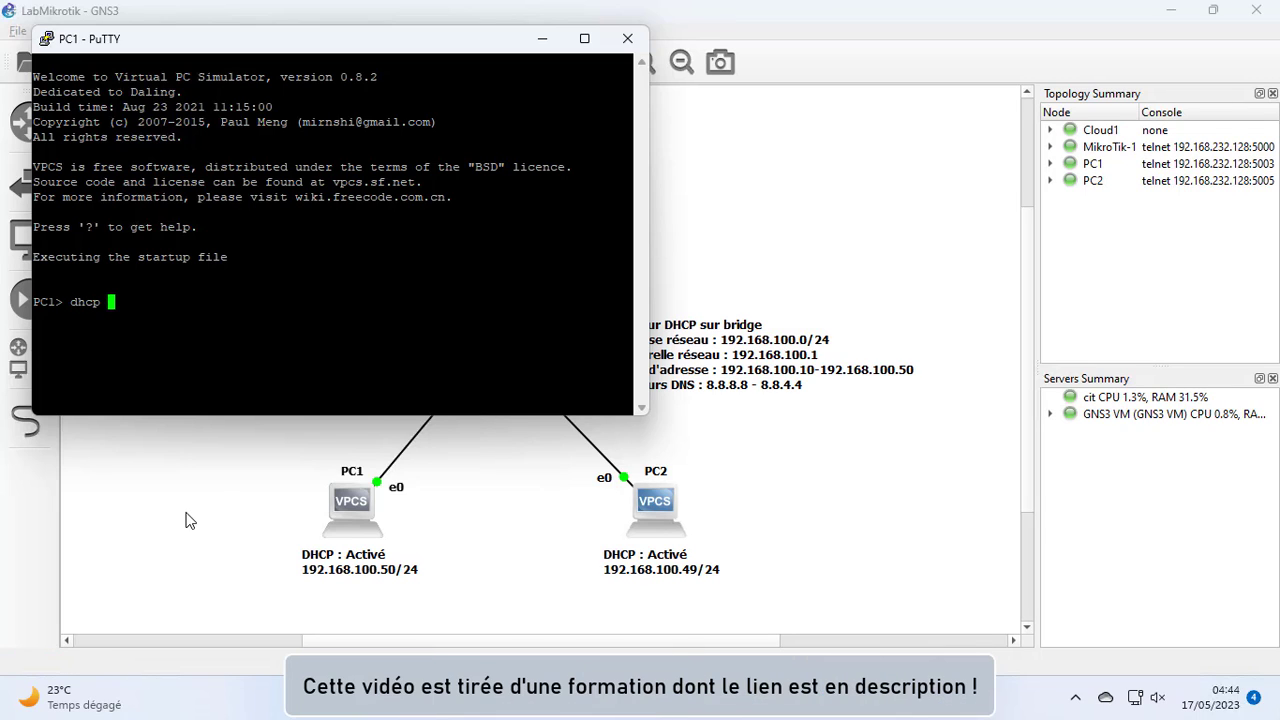
text(-d)
key(Return)
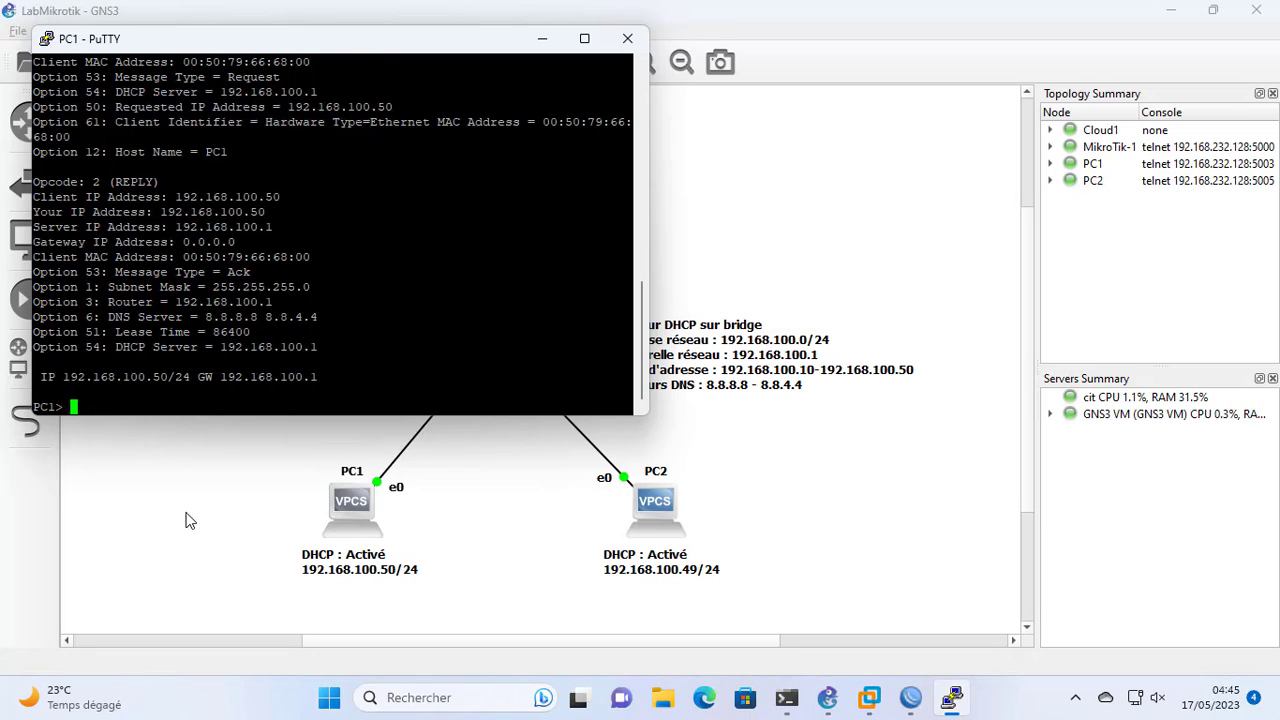
Ping the gateway 192.168.100.1 from PC1's console
text(ping 192.168)
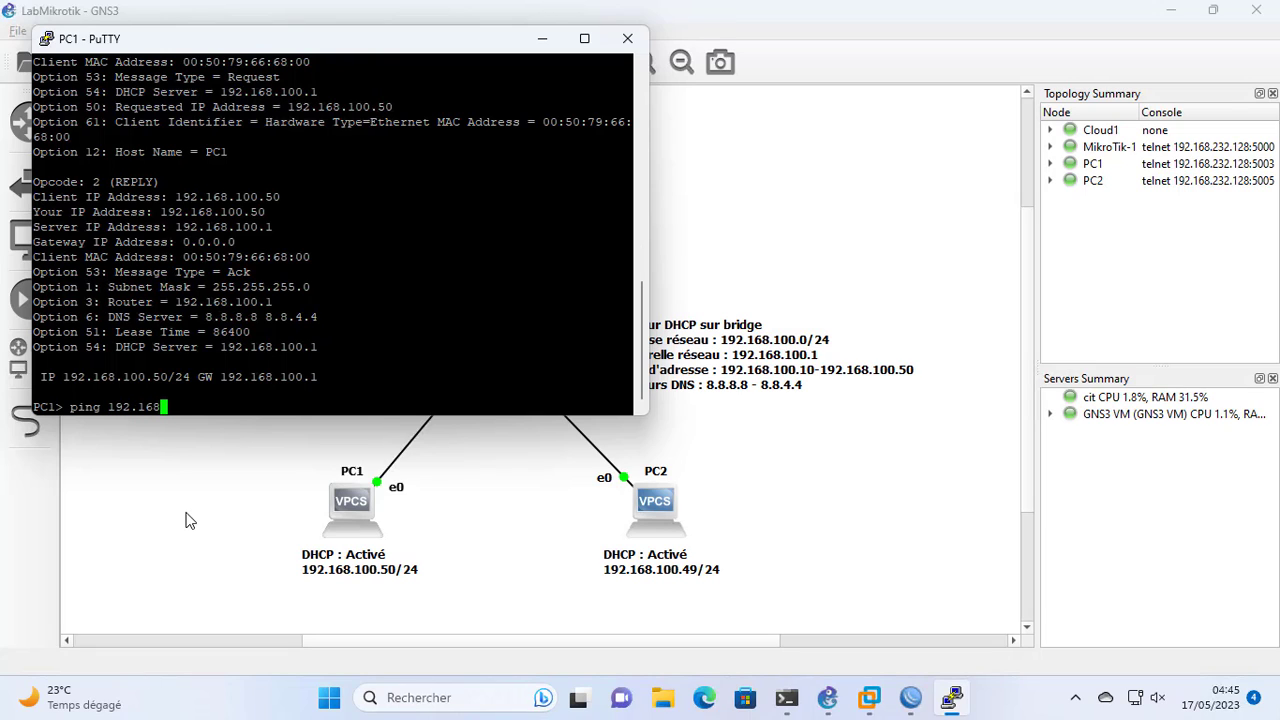
text(.100.1)
key(Return)
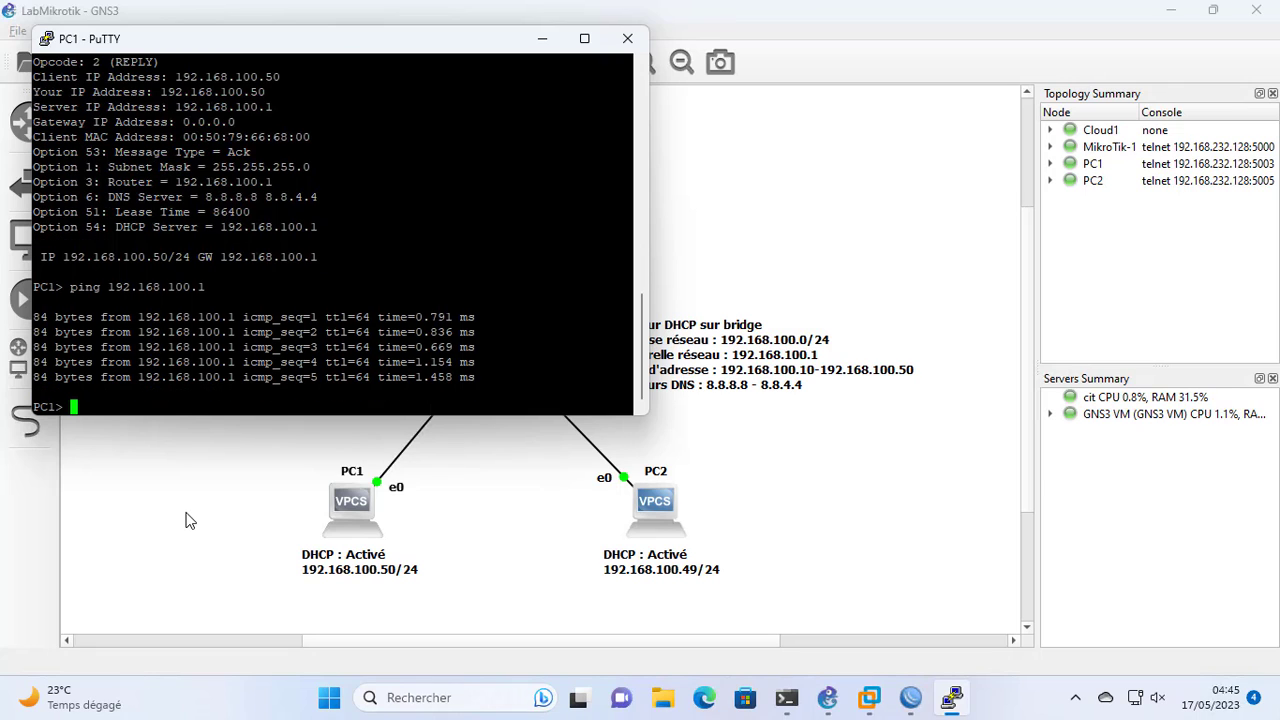
Open PC2's console and request an address with the command dhcp -d
double_click(652, 502)
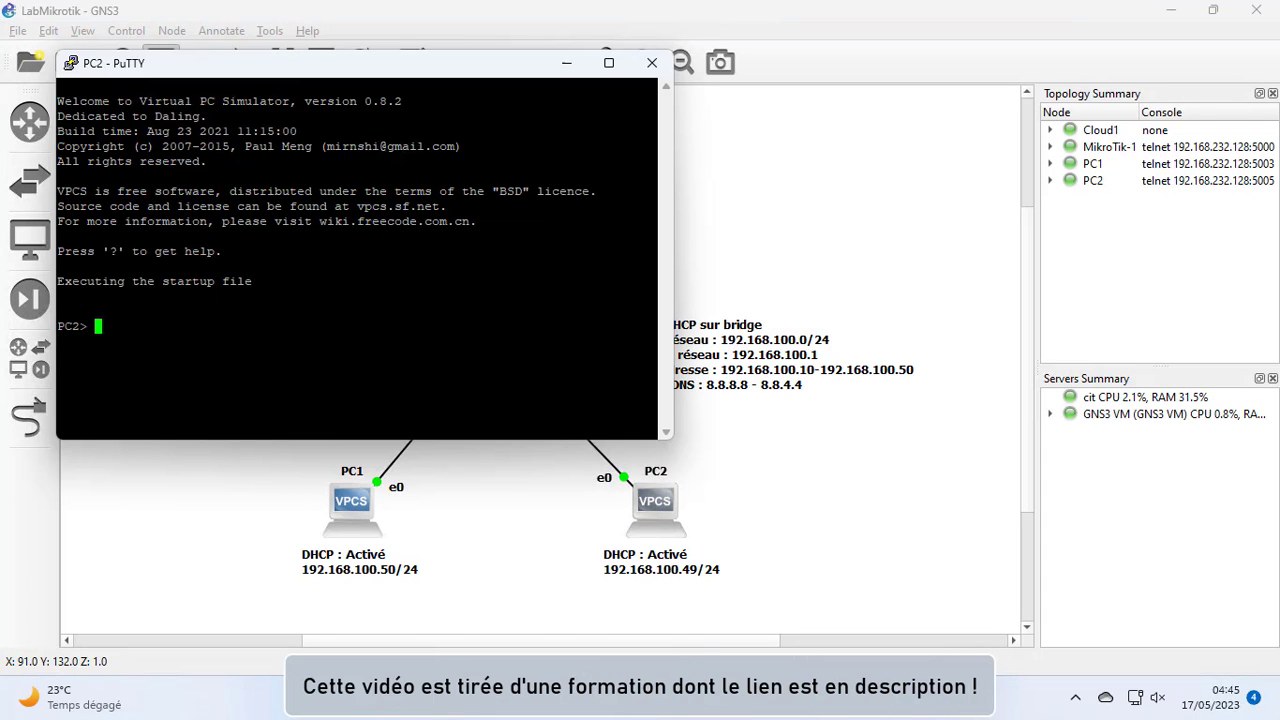
text(dhc)
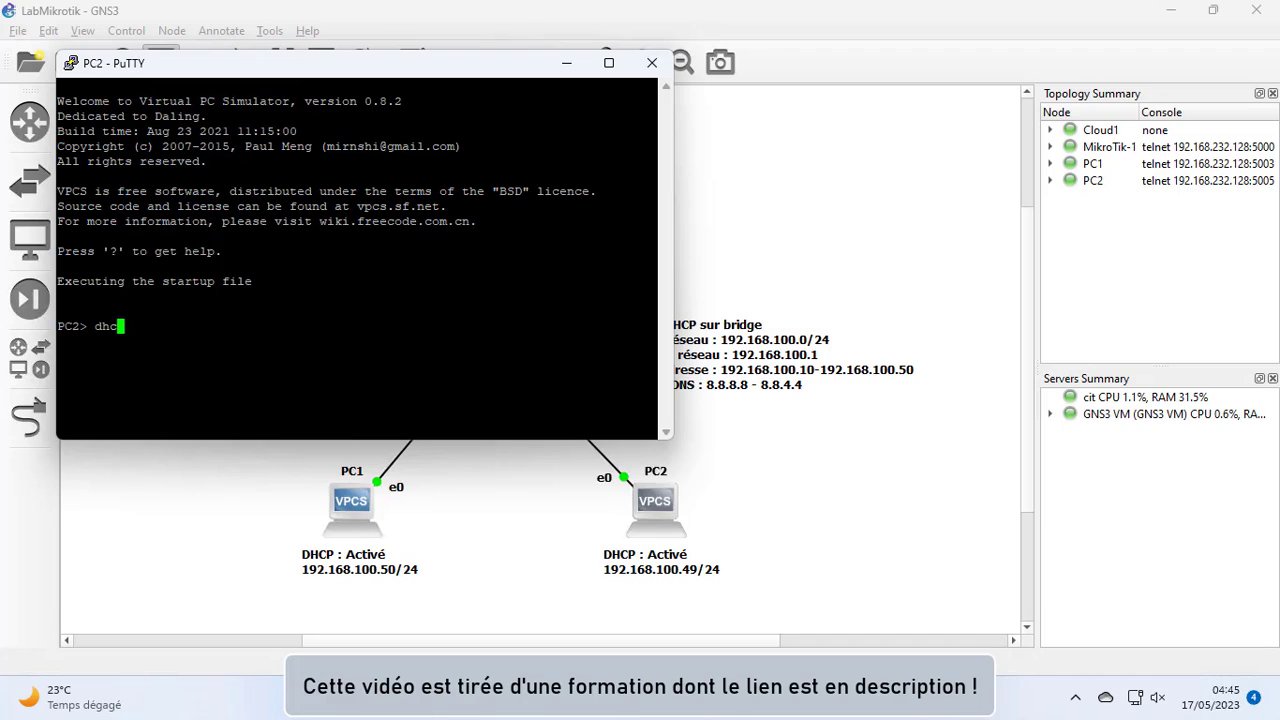
text(p -d)
key(Return)
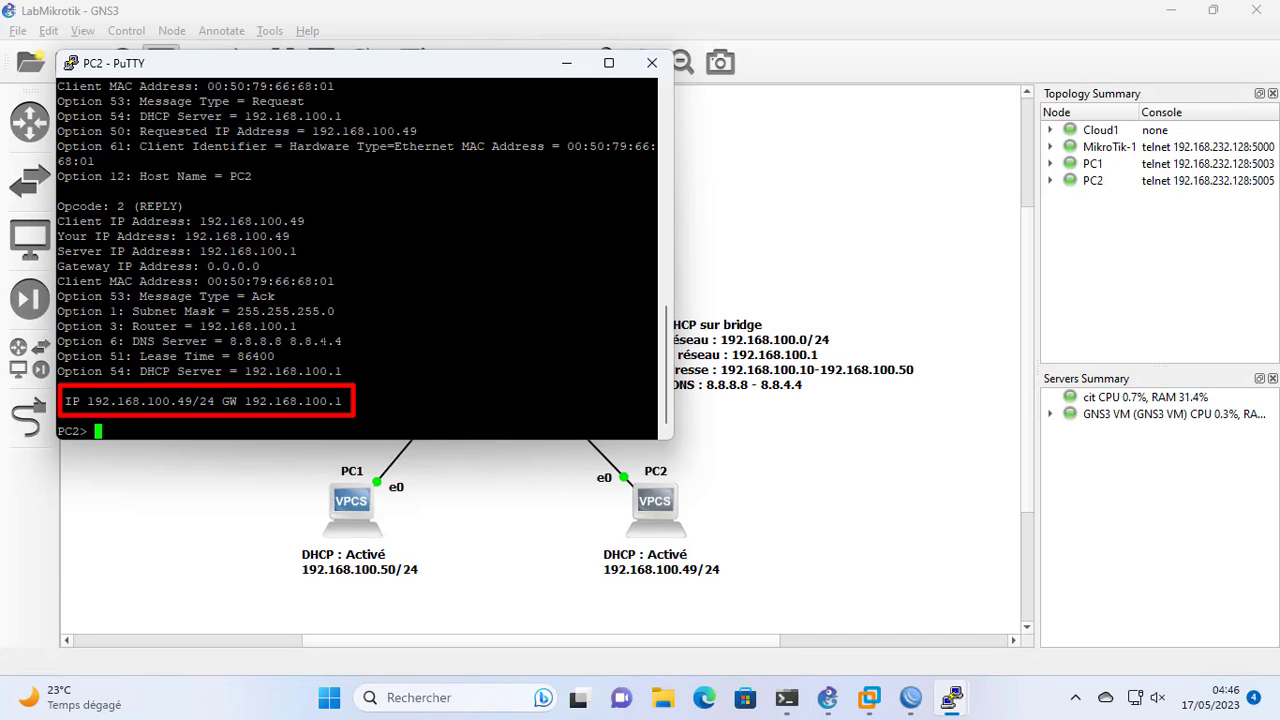
Ping PC1 at 192.168.100.50 from PC2's console
text(ping)
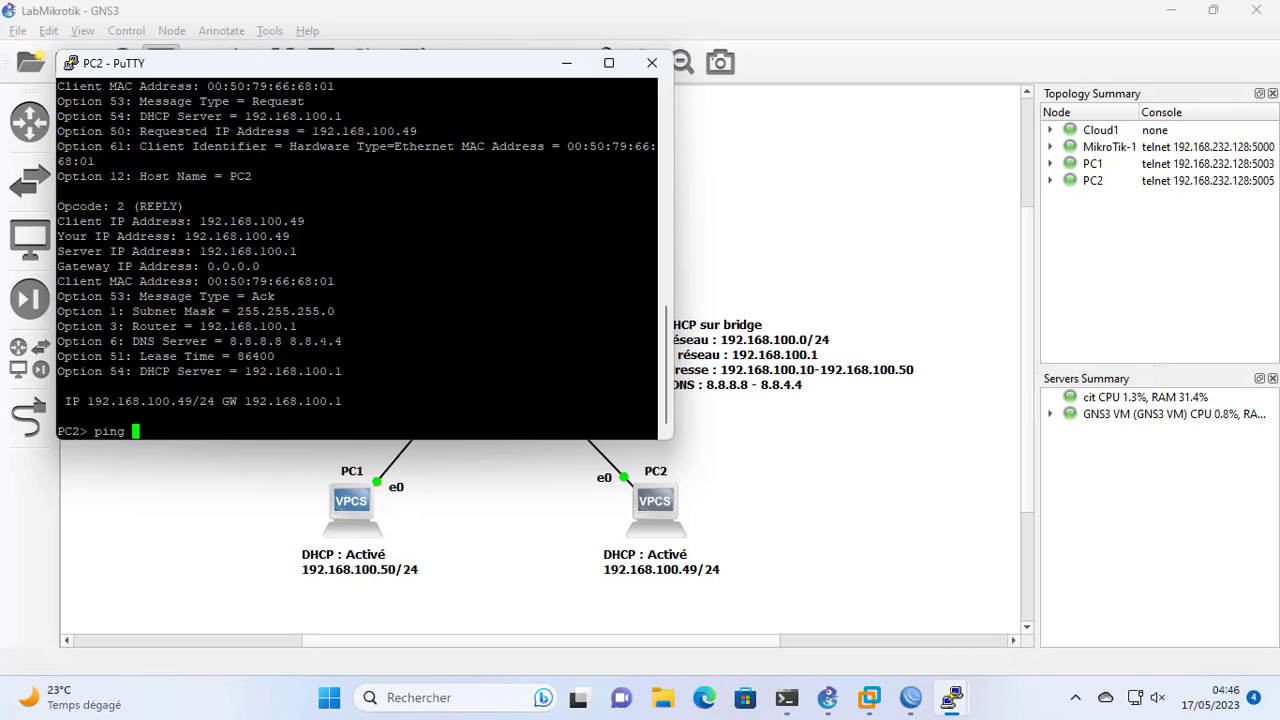
text( 192.168.1)
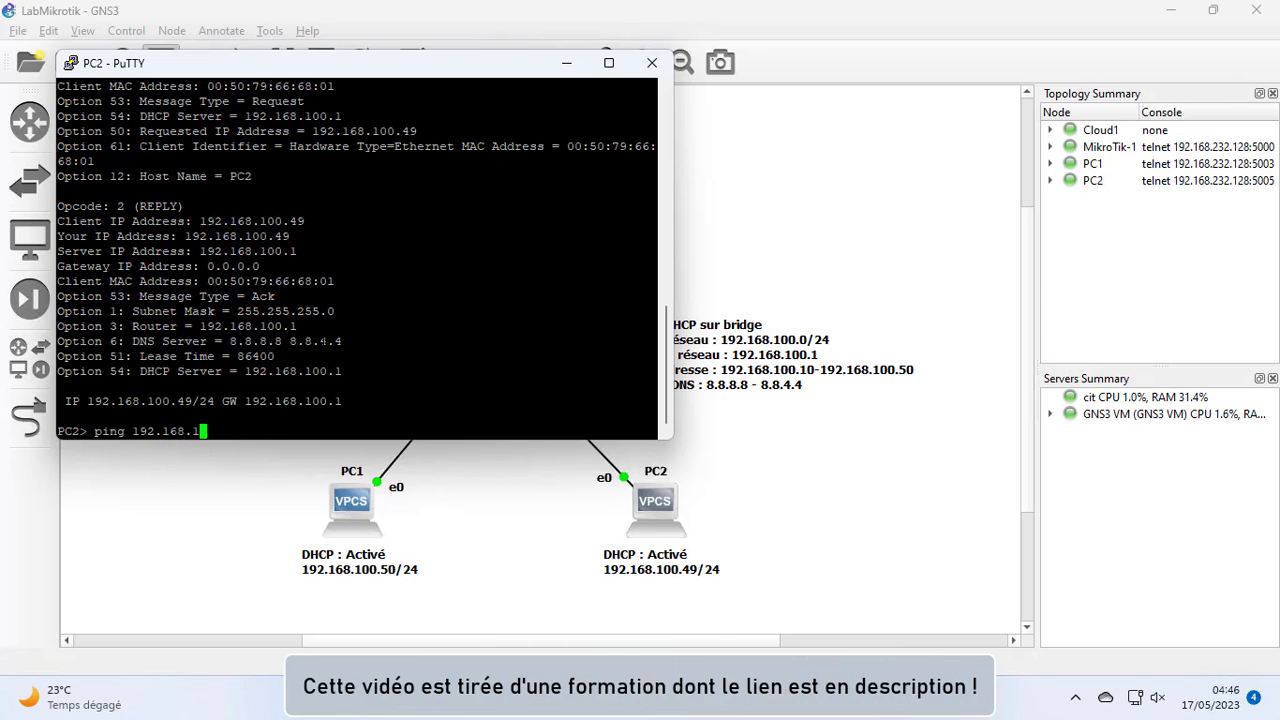
text(00.50)
key(Return)
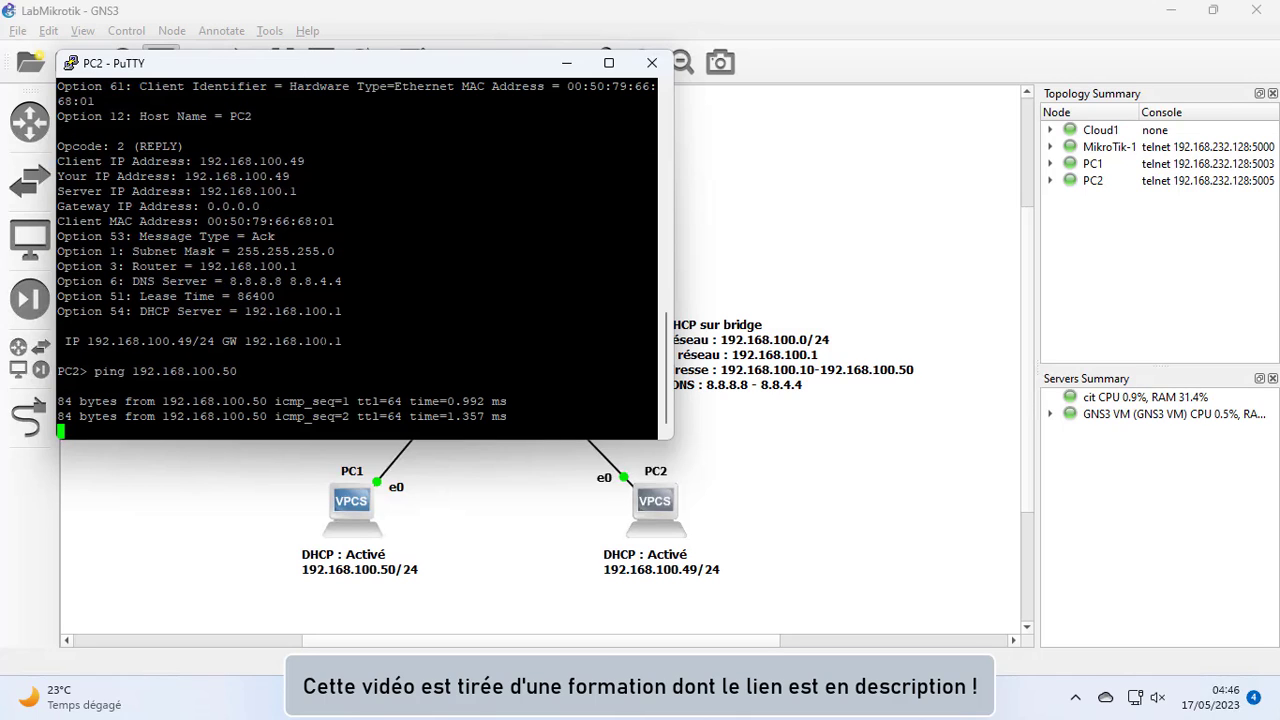